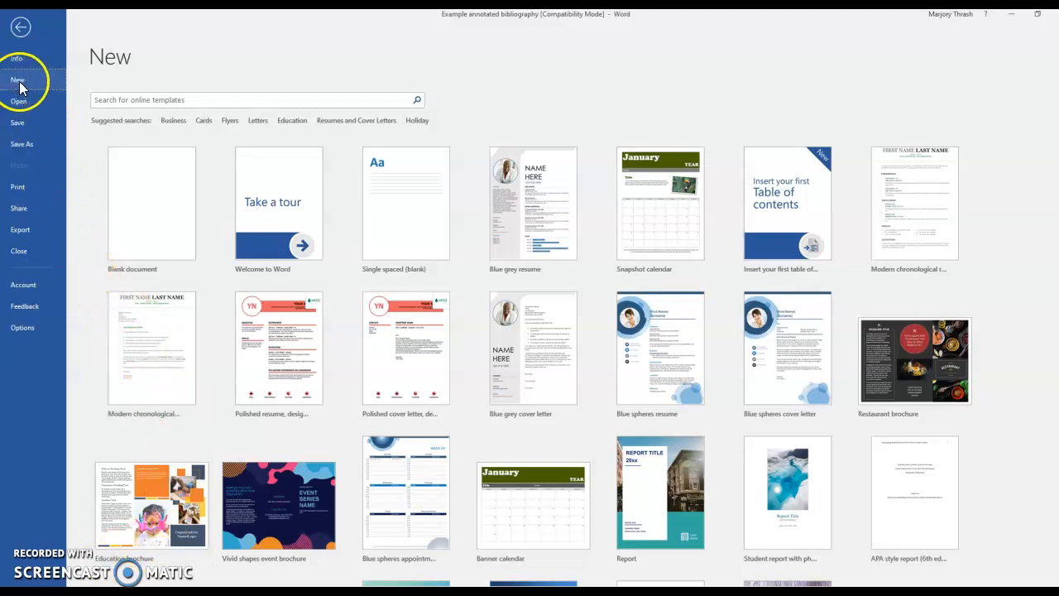
# Step: Create a blank document, enlarge the page view and preview top-of-page page numbers
pyautogui.click(132, 196)
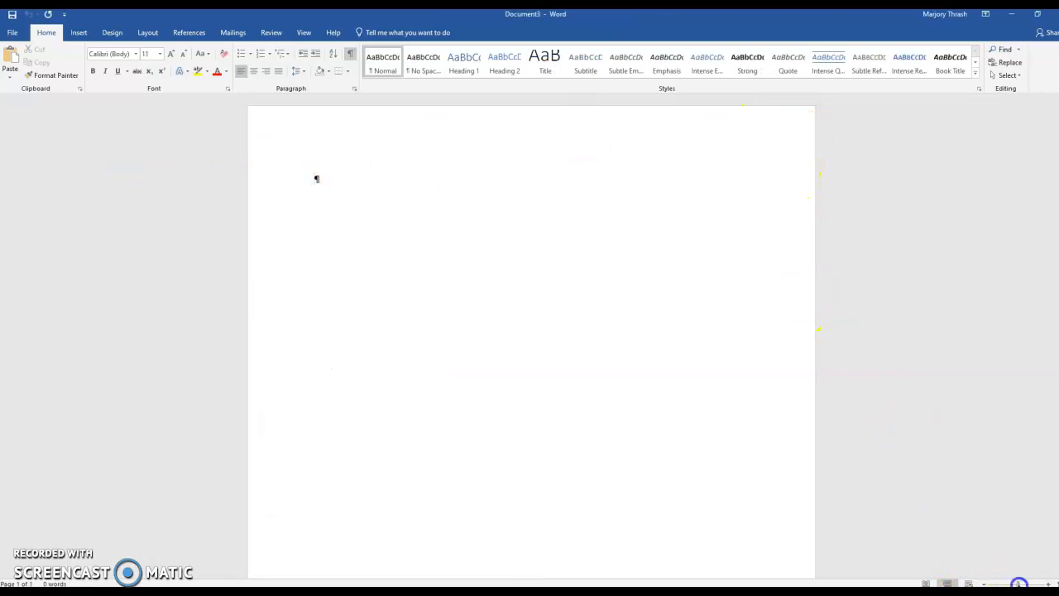
pyautogui.moveTo(1018, 582); pyautogui.dragTo(1024, 583)
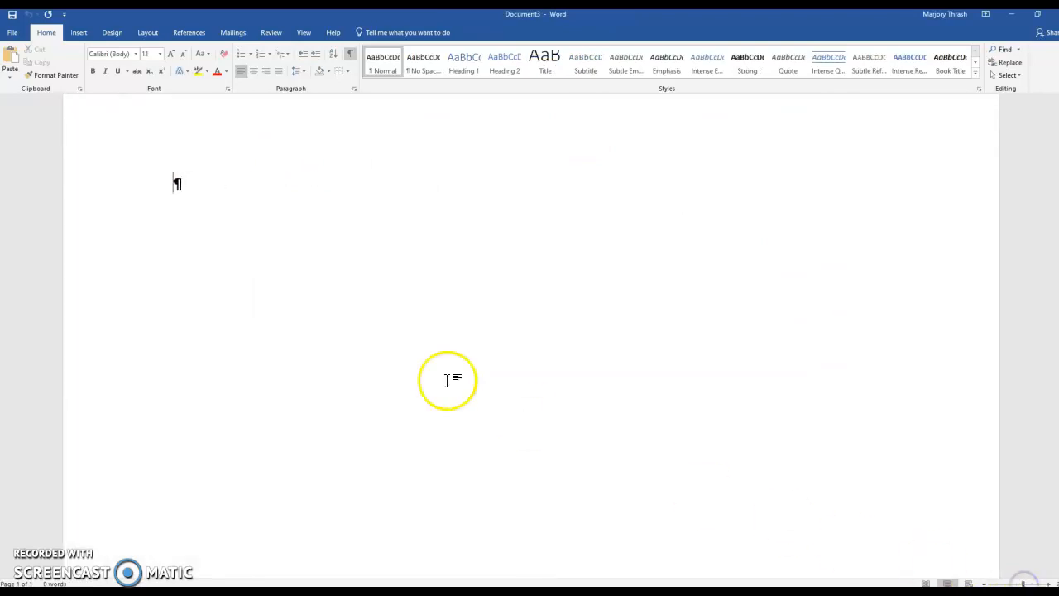
pyautogui.click(86, 37)
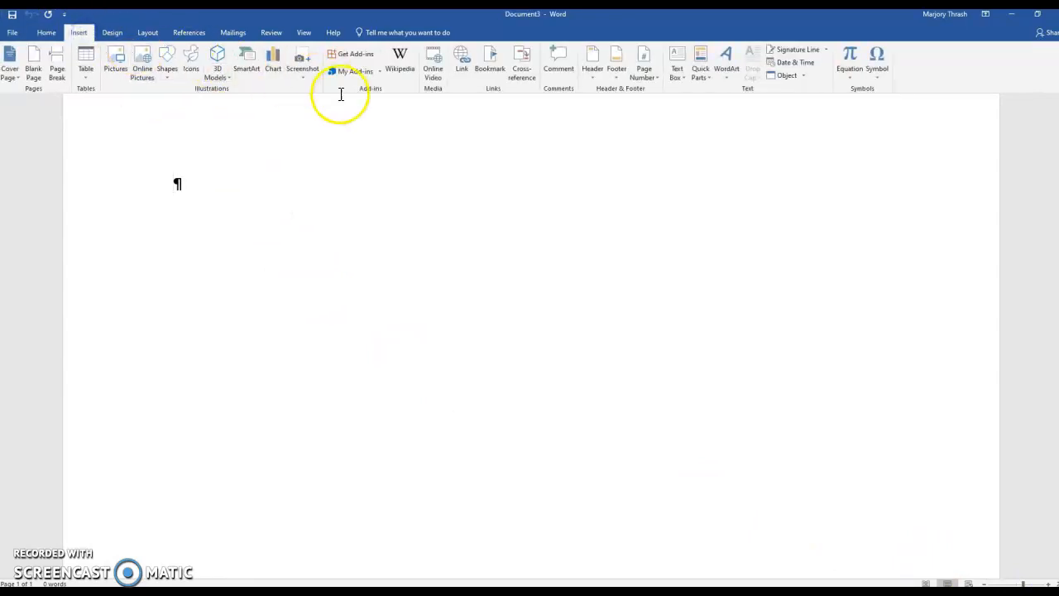
pyautogui.click(647, 72)
pyautogui.click(660, 90)
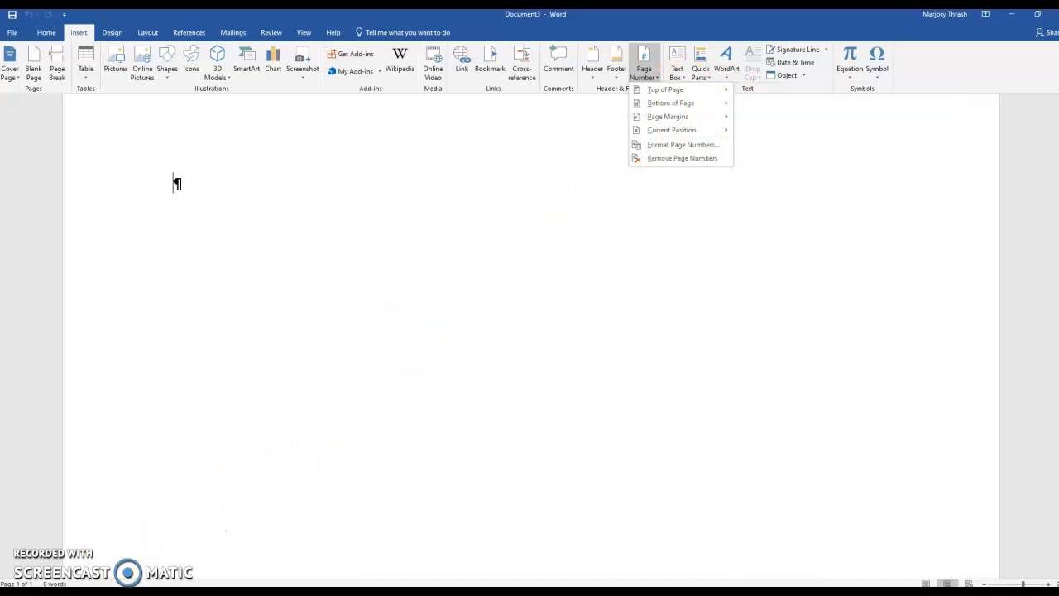
# Step: Start over with a fresh blank document from the New screen
pyautogui.click(175, 183)
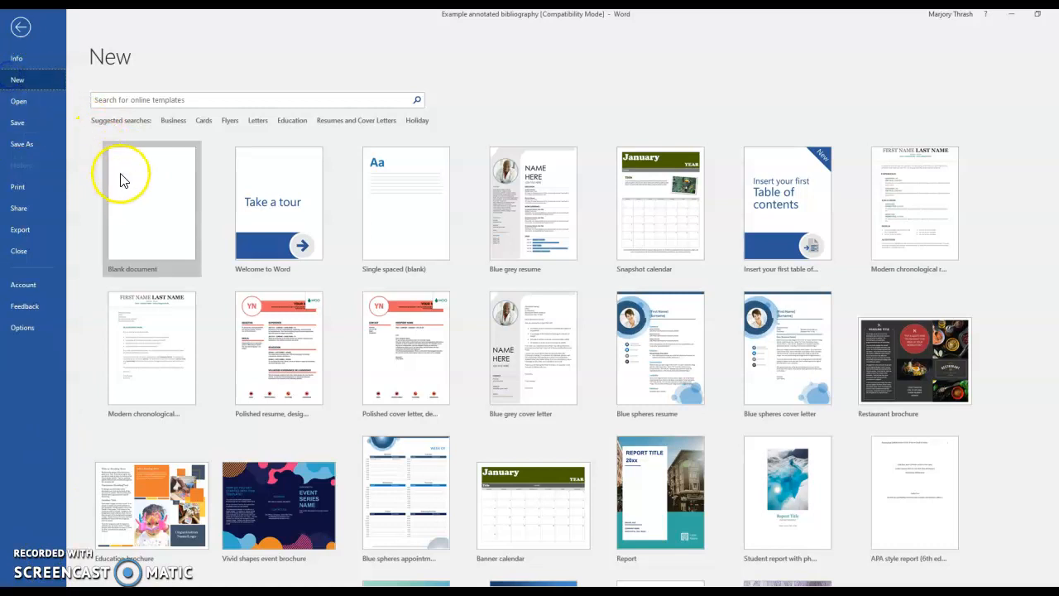
pyautogui.click(130, 206)
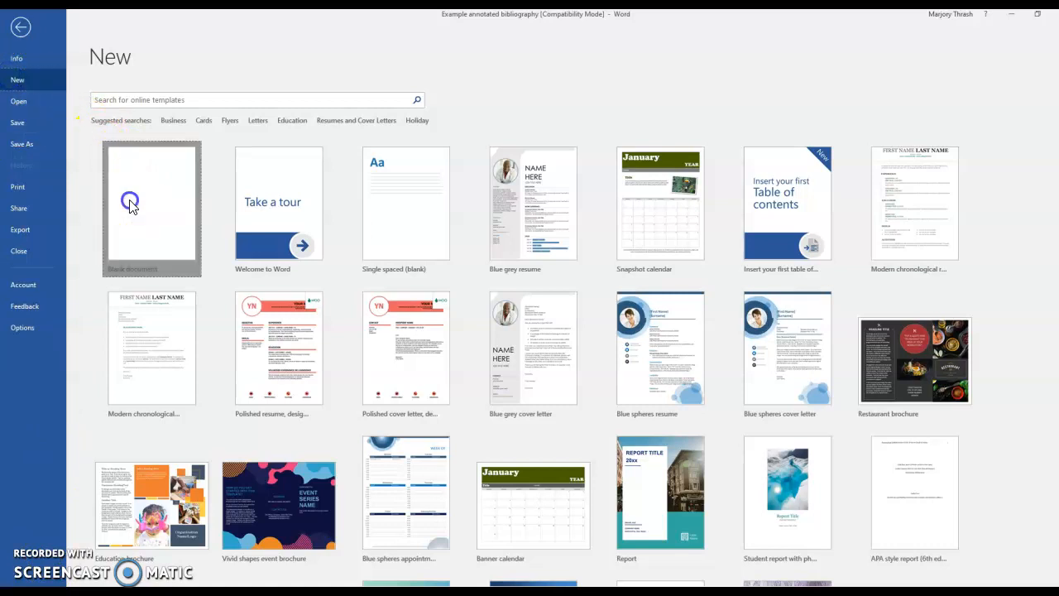
pyautogui.click(122, 208)
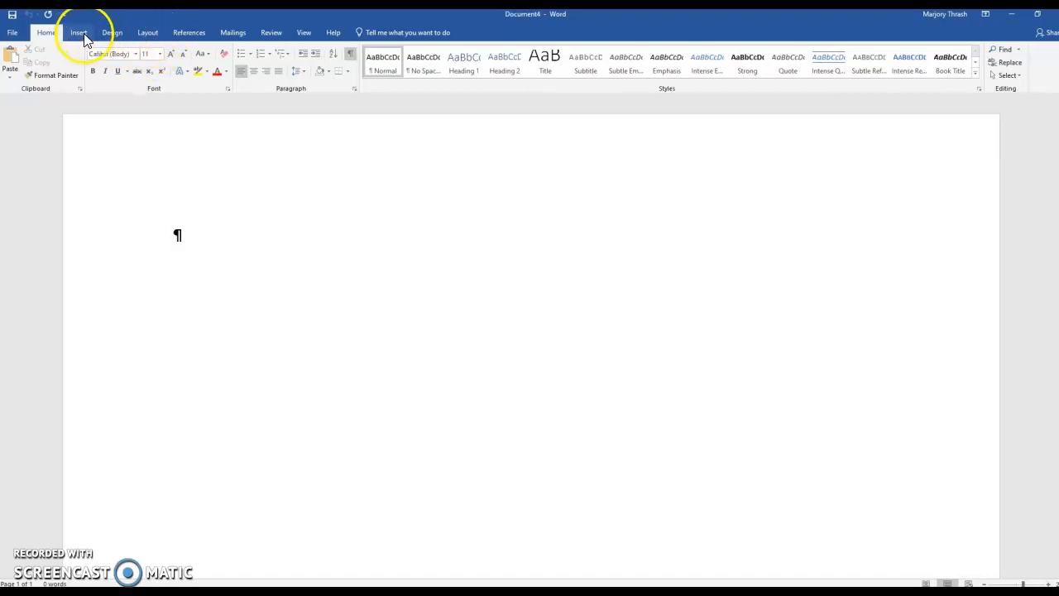
# Step: Apply Normal 1-inch margins on all sides
pyautogui.click(143, 37)
pyautogui.click(13, 60)
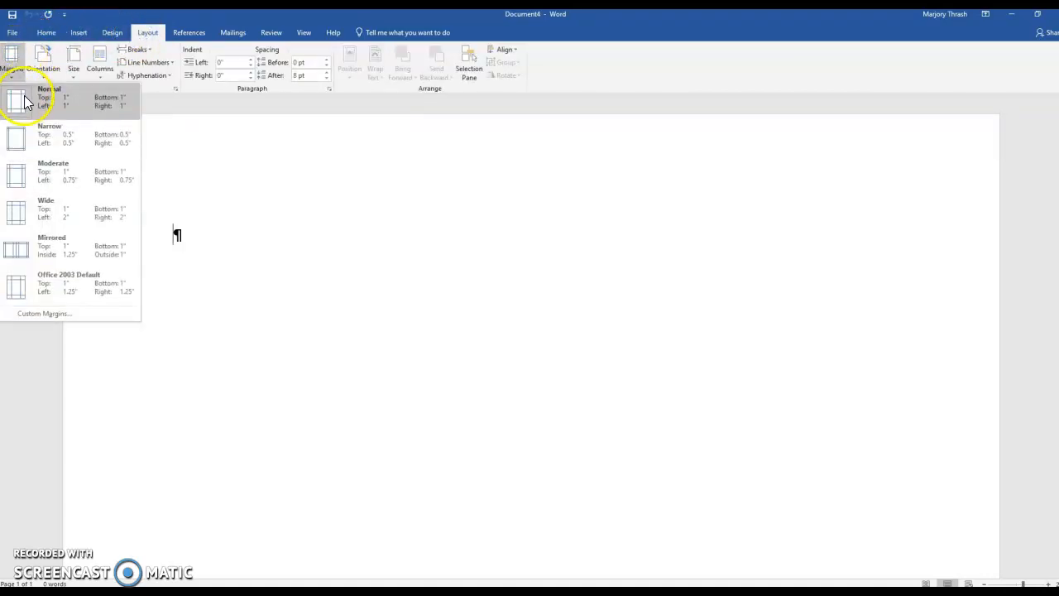
pyautogui.click(25, 101)
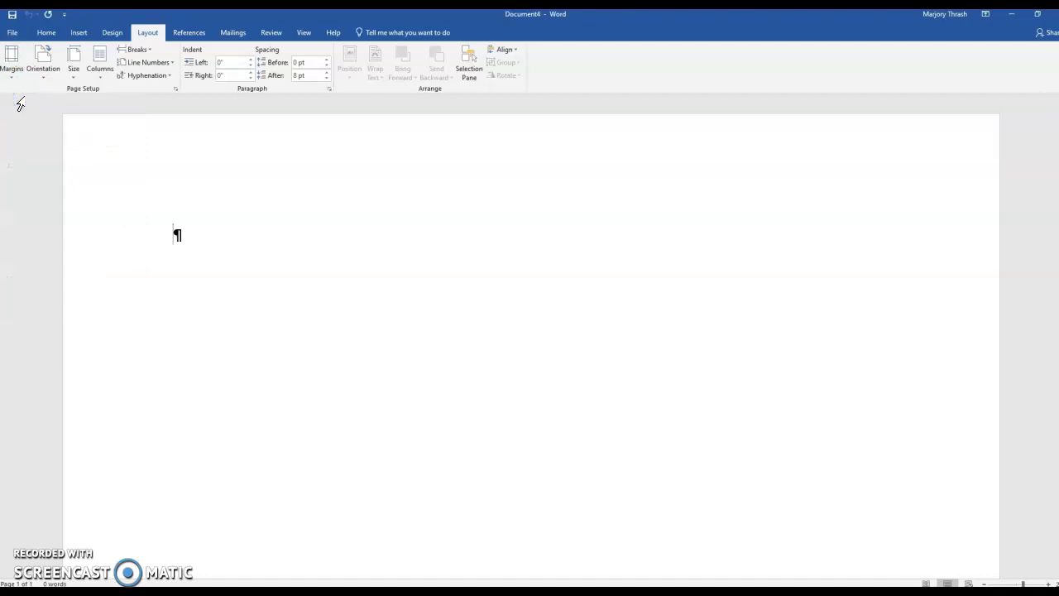
# Step: Set the font size to 12 points and the line spacing to double (2.0)
pyautogui.click(50, 33)
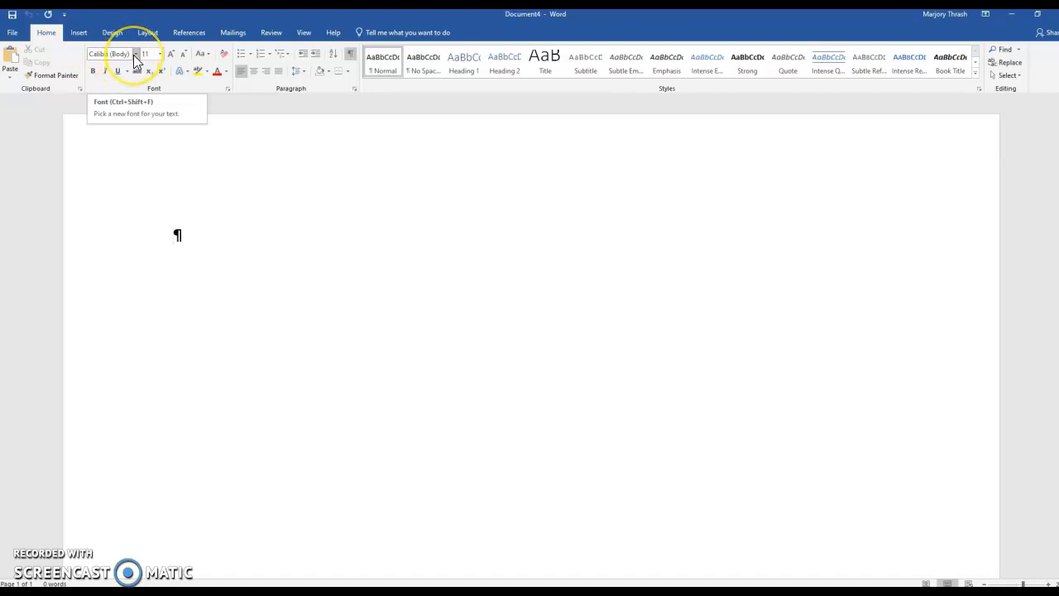
pyautogui.click(161, 53)
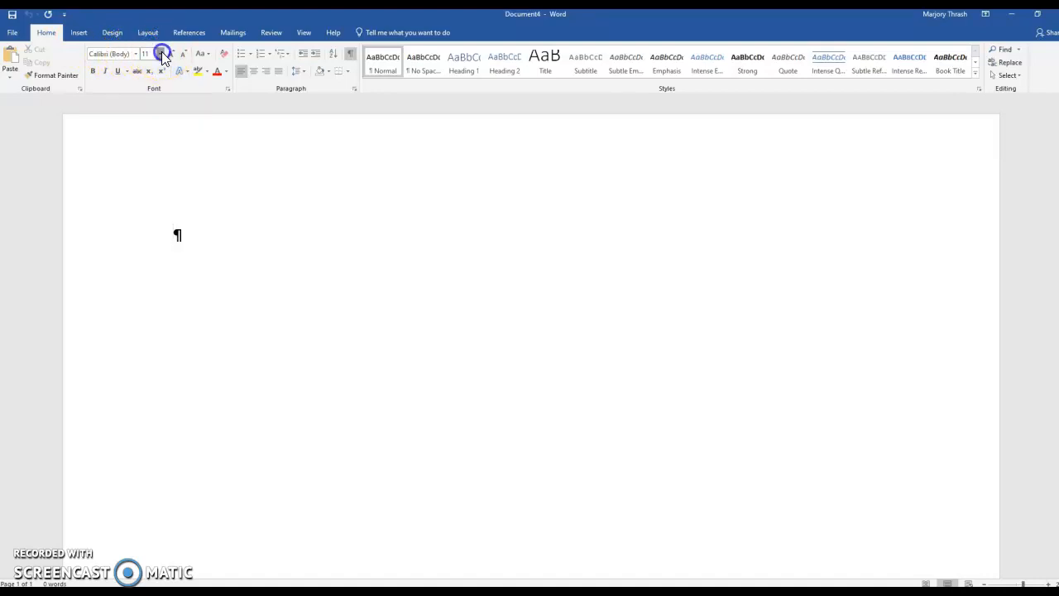
pyautogui.click(146, 109)
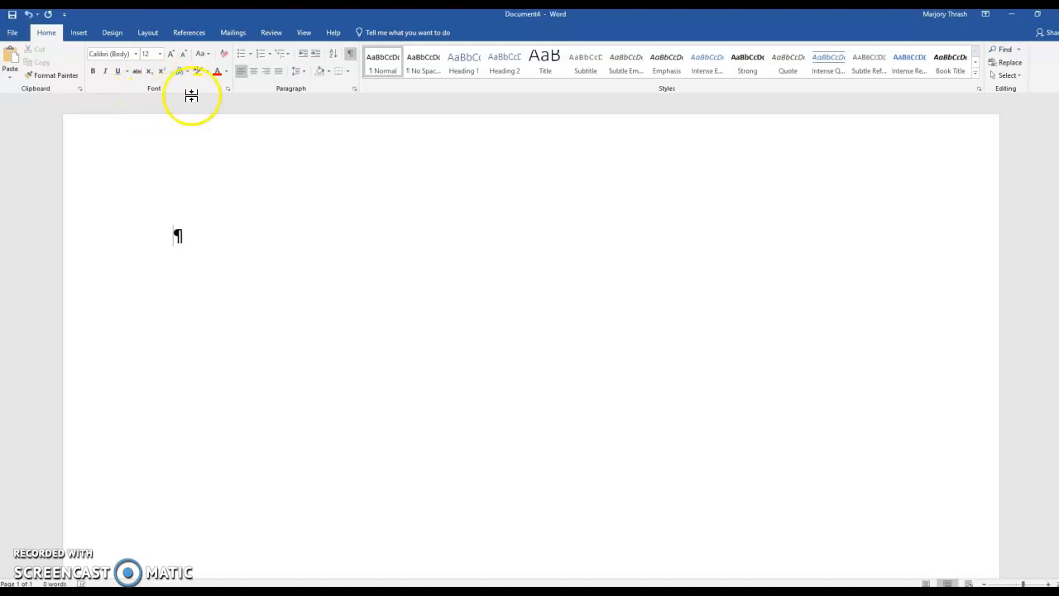
pyautogui.click(306, 75)
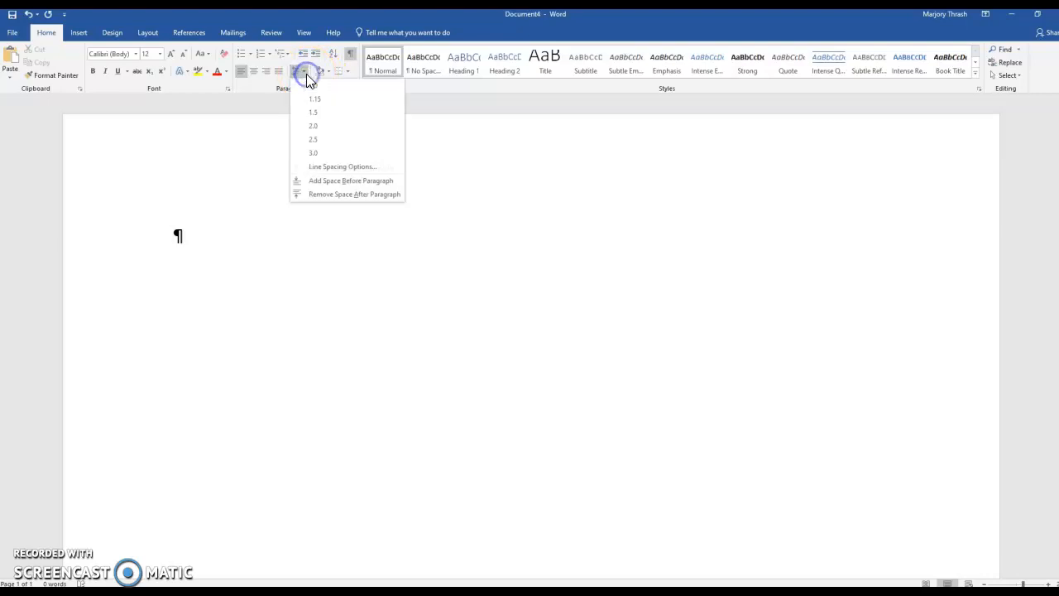
pyautogui.click(304, 126)
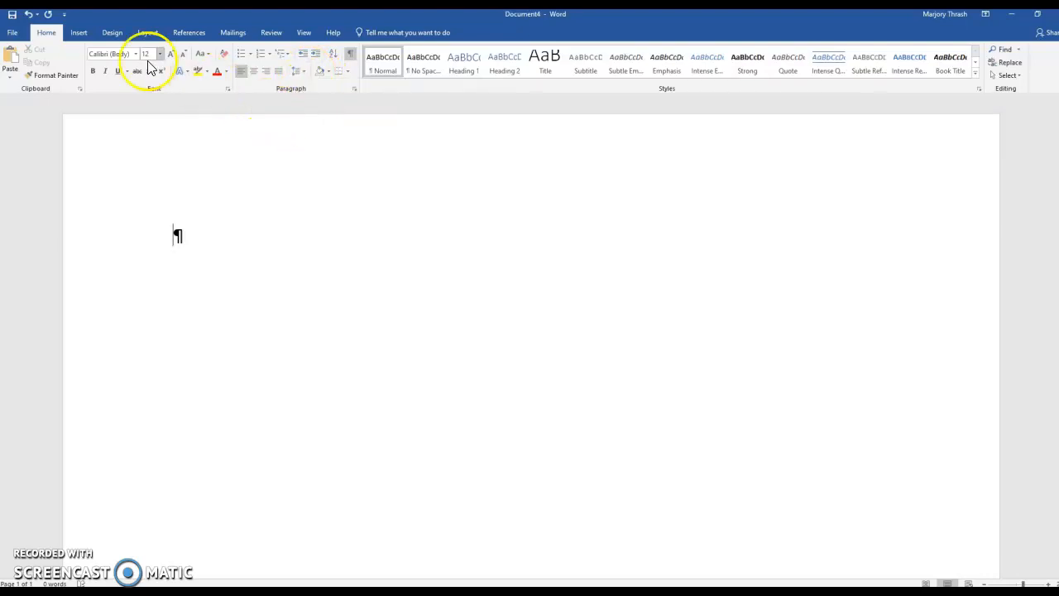
# Step: Insert a right-aligned page number in the header and type 'Student' before it
pyautogui.click(78, 33)
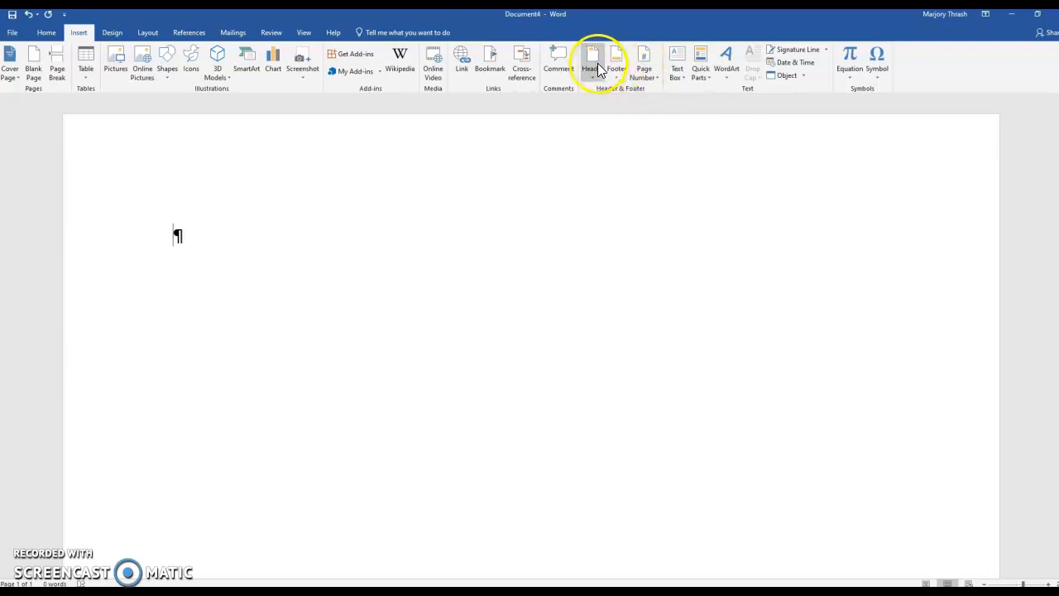
pyautogui.click(643, 62)
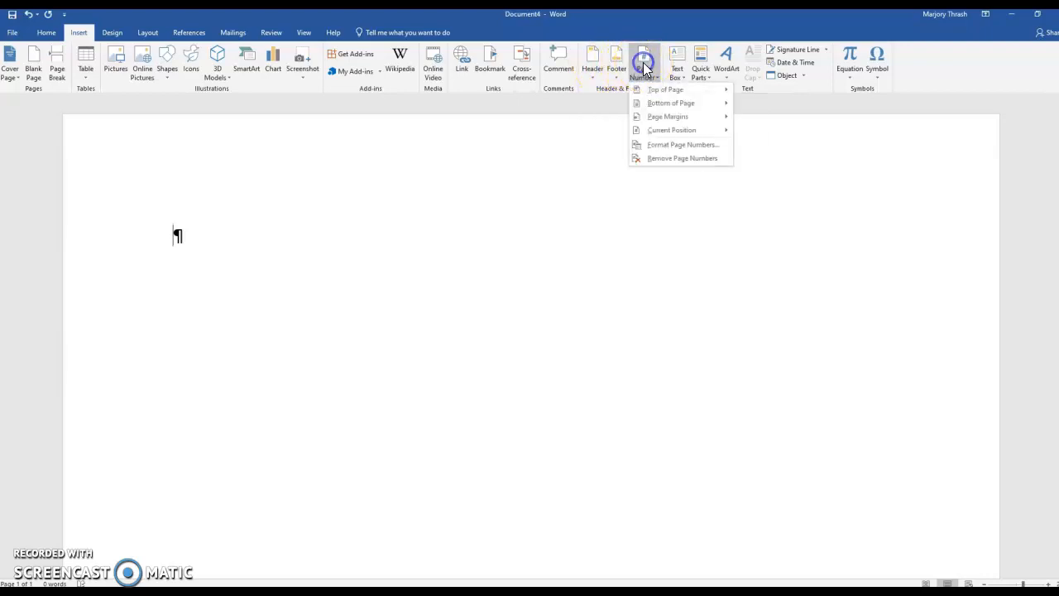
pyautogui.moveTo(653, 87)
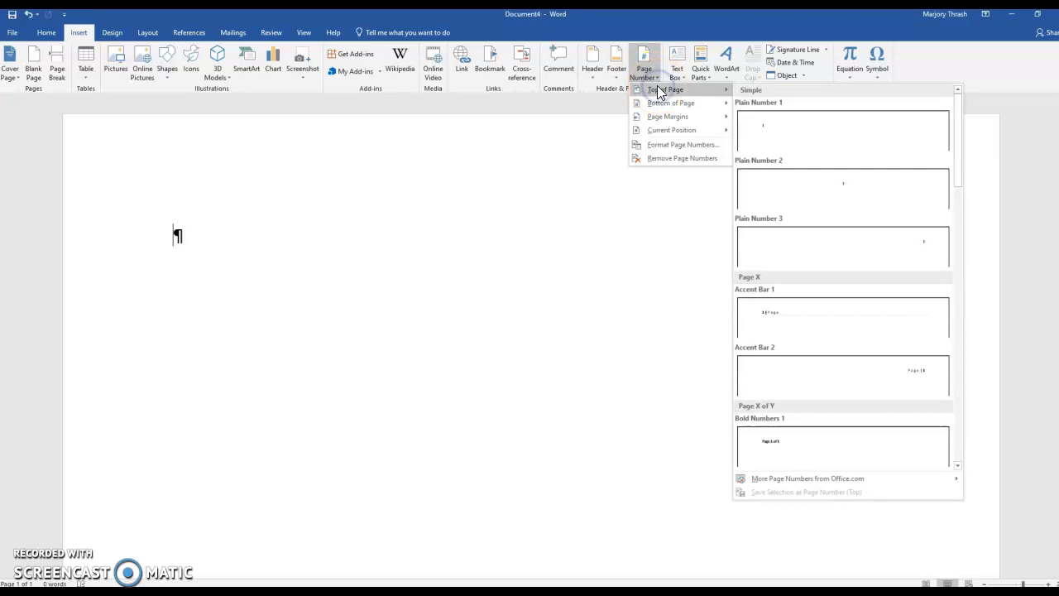
pyautogui.click(807, 244)
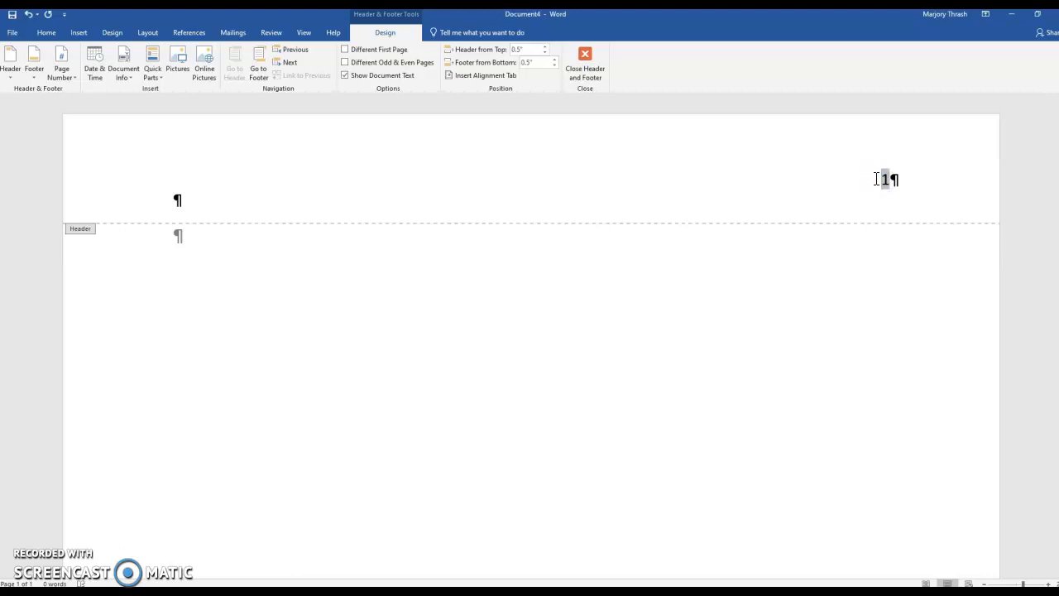
pyautogui.write('tudent')
# Step: Make the header text 'Student 1' 12 point and close the header
pyautogui.click(825, 180)
pyautogui.moveTo(825, 181); pyautogui.dragTo(889, 180)
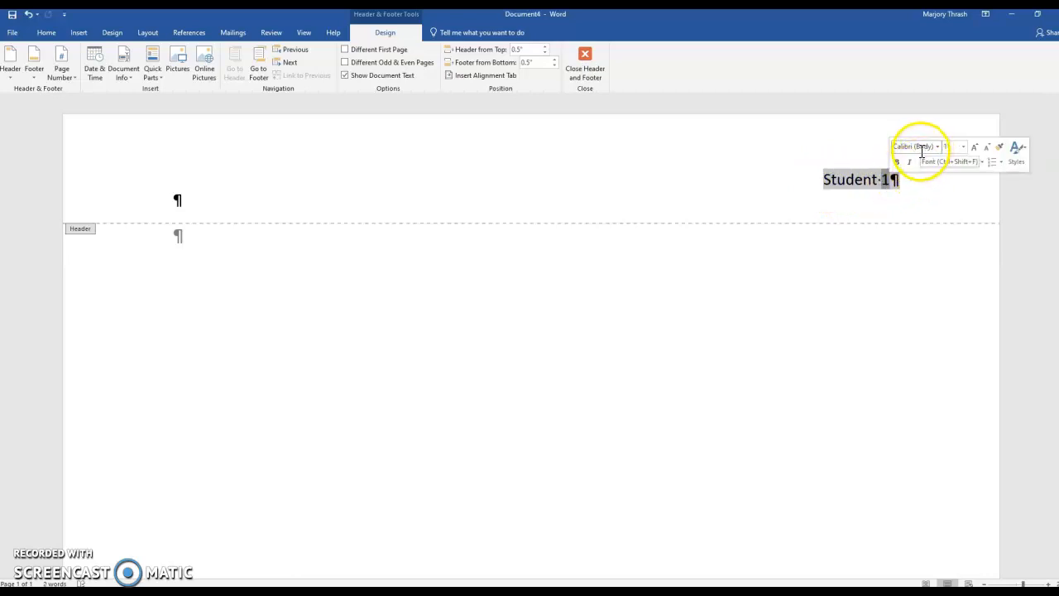
pyautogui.click(963, 147)
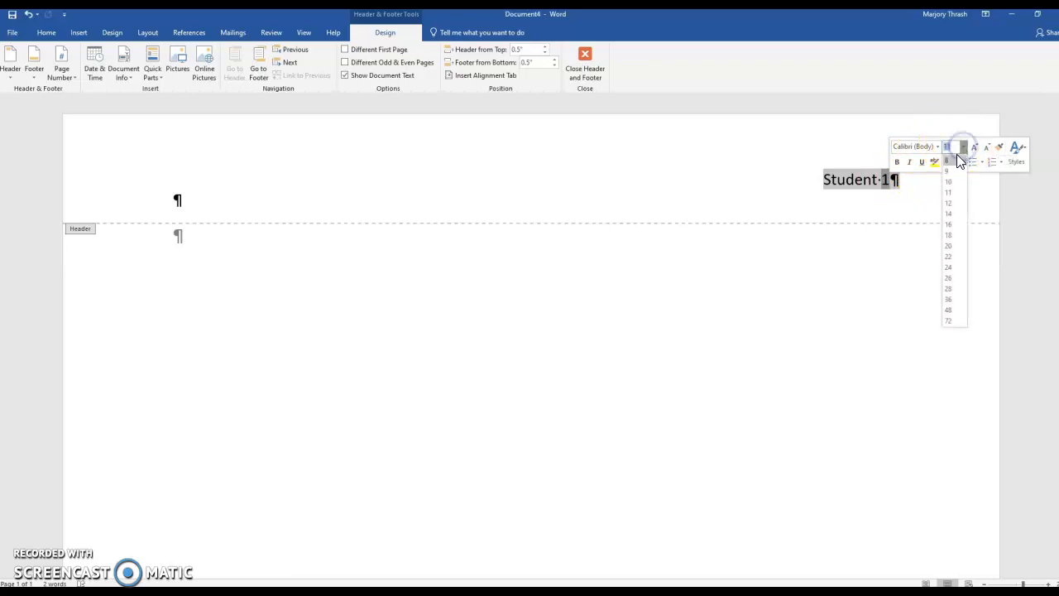
pyautogui.click(948, 203)
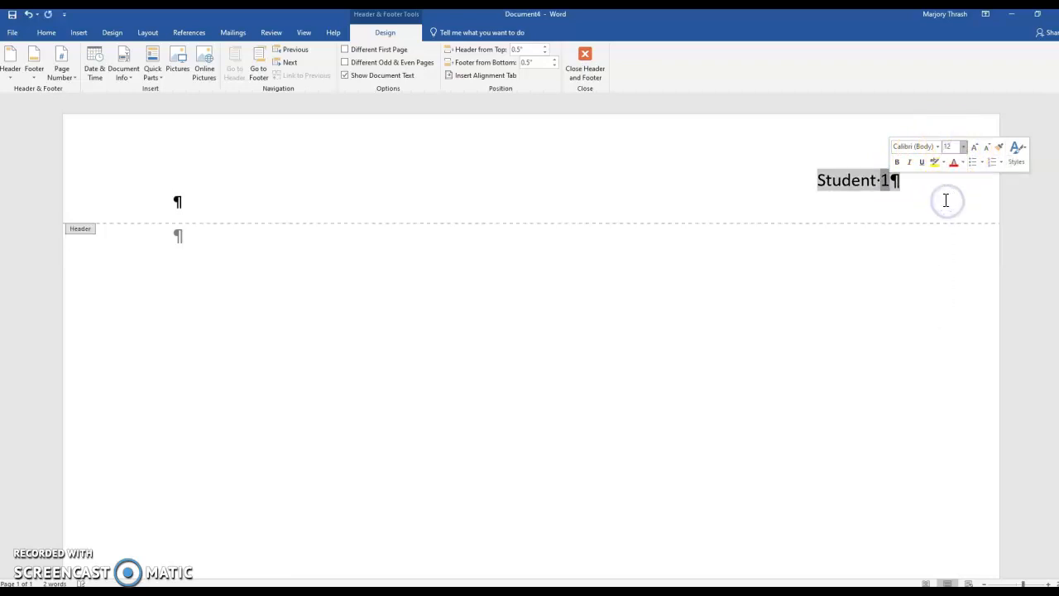
pyautogui.click(584, 56)
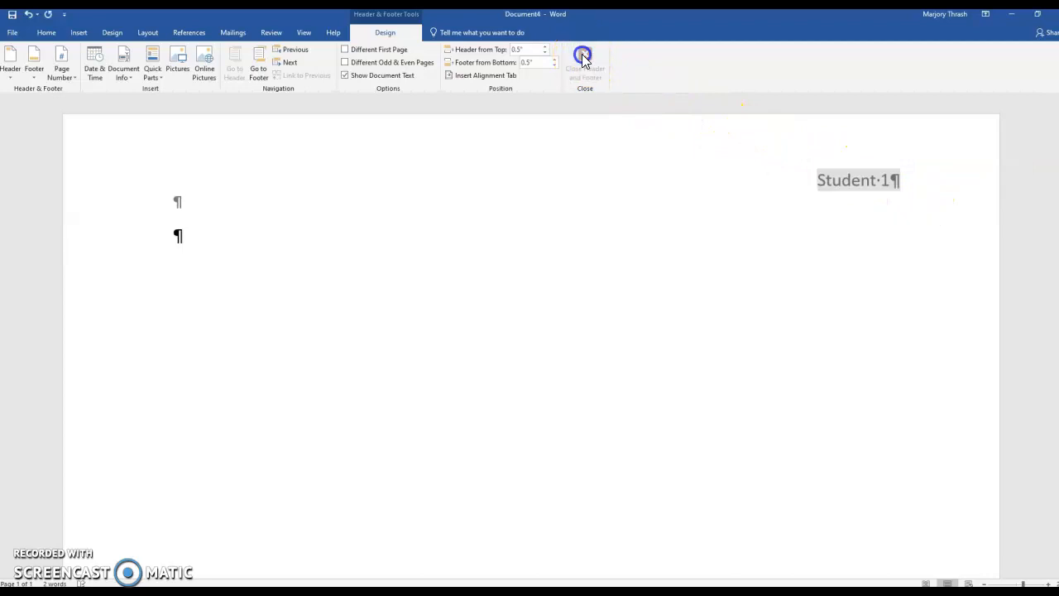
# Step: Reopen the header briefly, then close it again to resume editing the body
pyautogui.rightClick(849, 182)
pyautogui.click(865, 196)
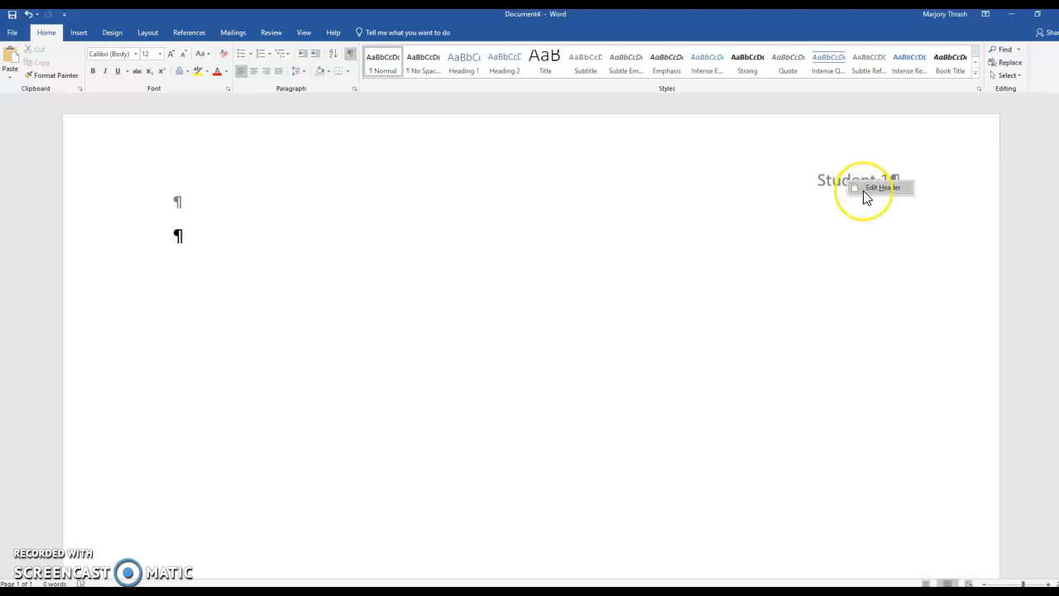
pyautogui.click(857, 189)
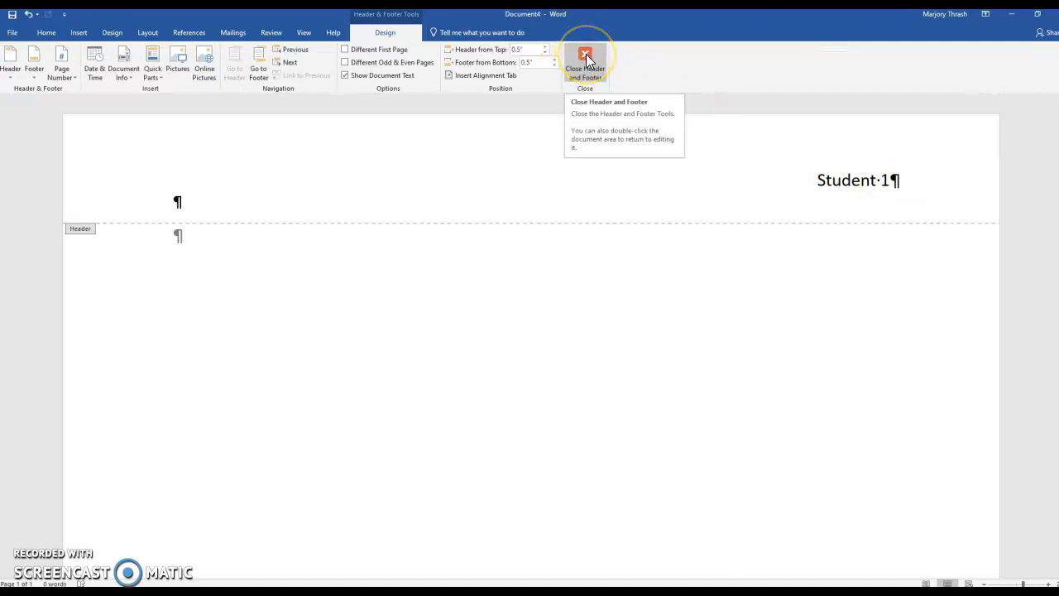
pyautogui.click(585, 59)
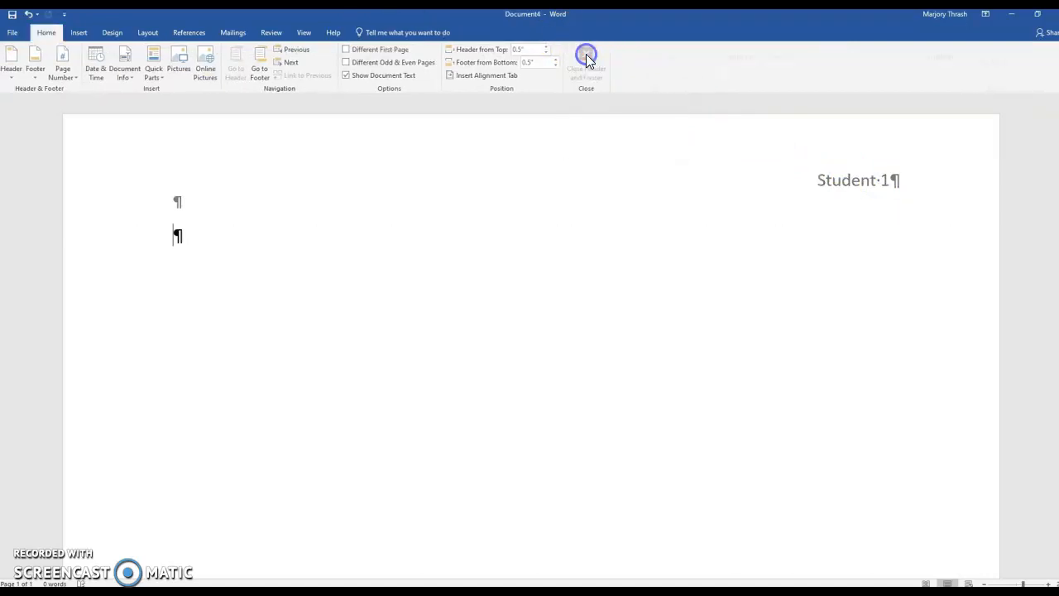
# Step: Type the heading lines: student's name, instructor's name, ENG 1113-P13 and July 23, 2019
pyautogui.click(279, 231)
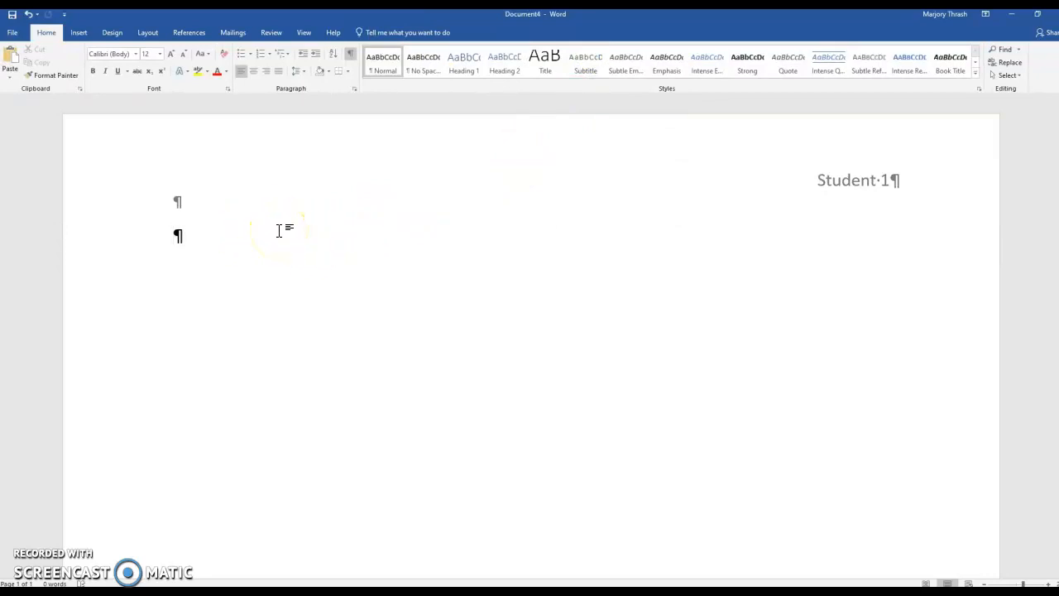
pyautogui.write('Joe Student')
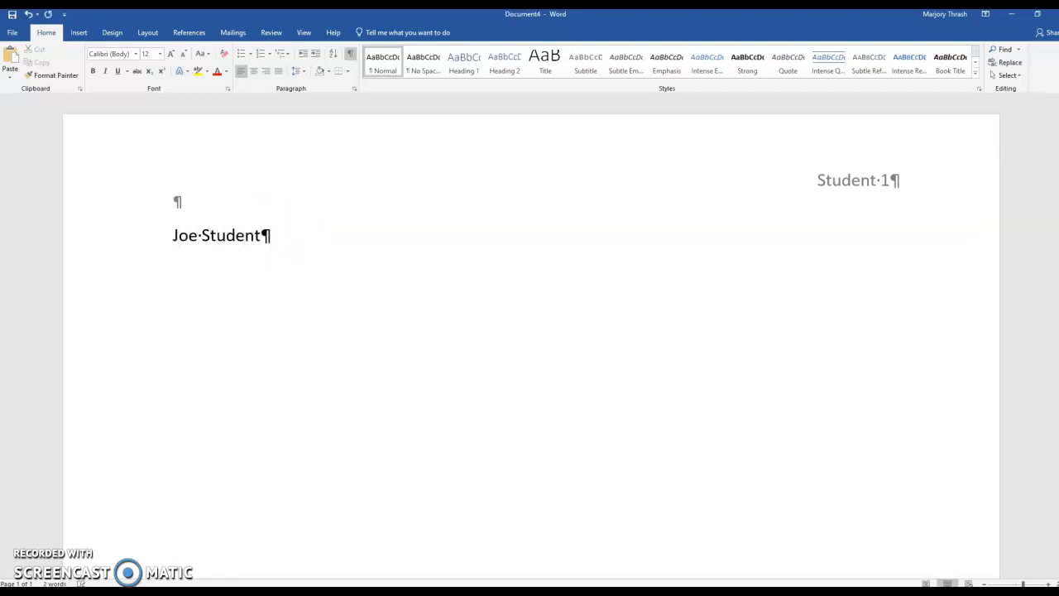
pyautogui.press('Return')
pyautogui.write('Mrs. Thrash')
pyautogui.press('Return')
pyautogui.write('ENG ')
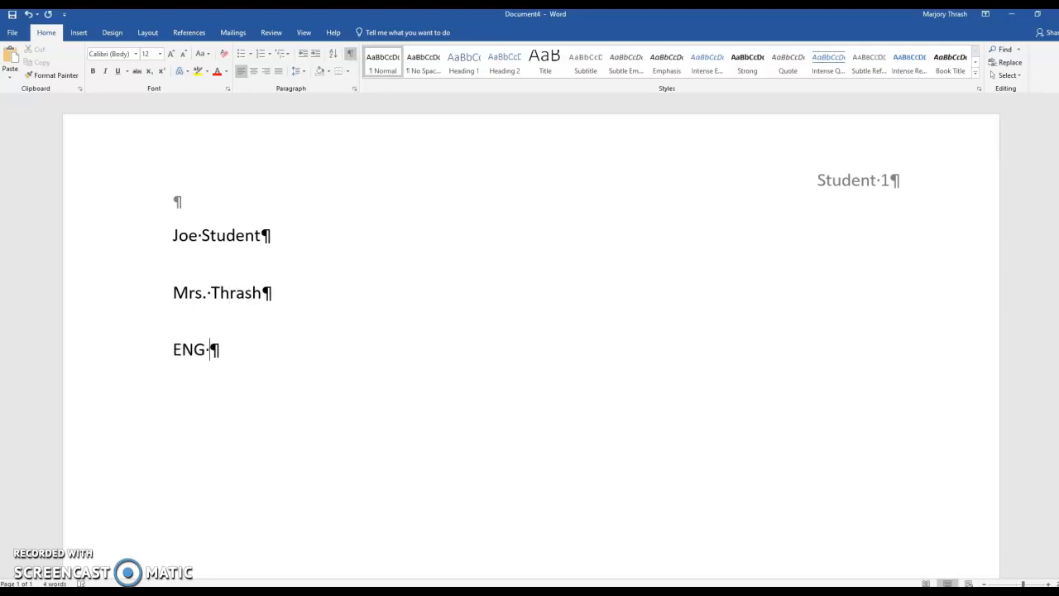
pyautogui.write('1113-P13')
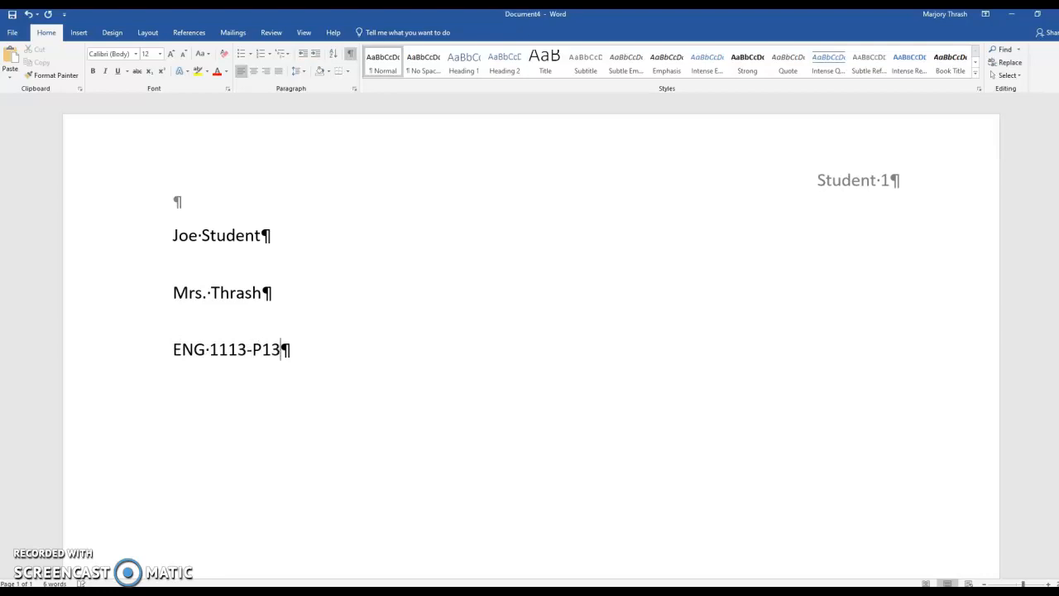
pyautogui.press('Return')
pyautogui.write('July 23, 2019')
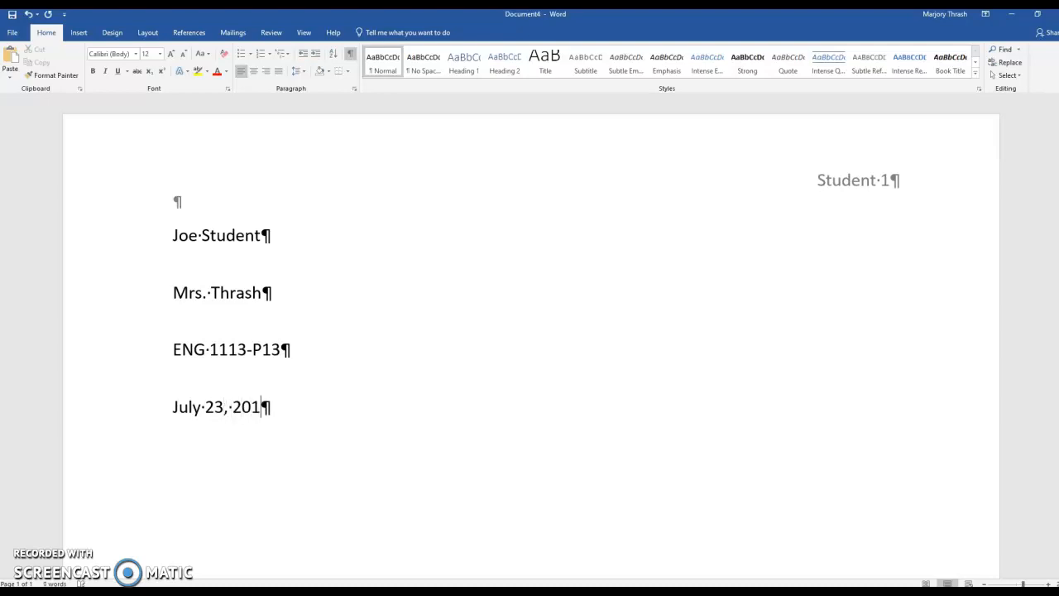
pyautogui.press('Return')
# Step: Add the title line 'Annotated Bibliography', fixing a typo, and start a new line
pyautogui.write('Annotated Bibliography')
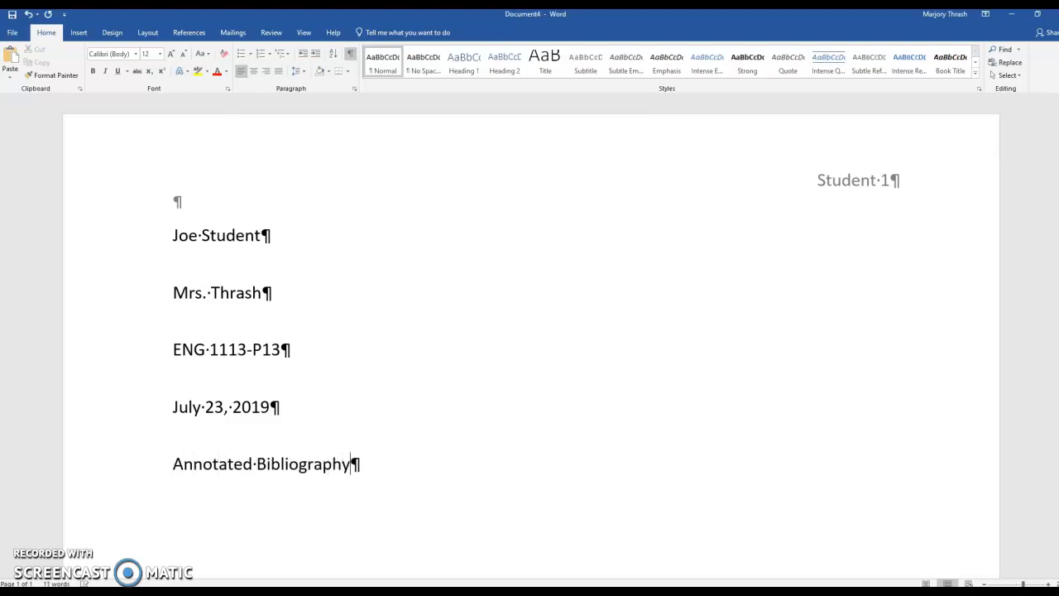
pyautogui.press('Return')
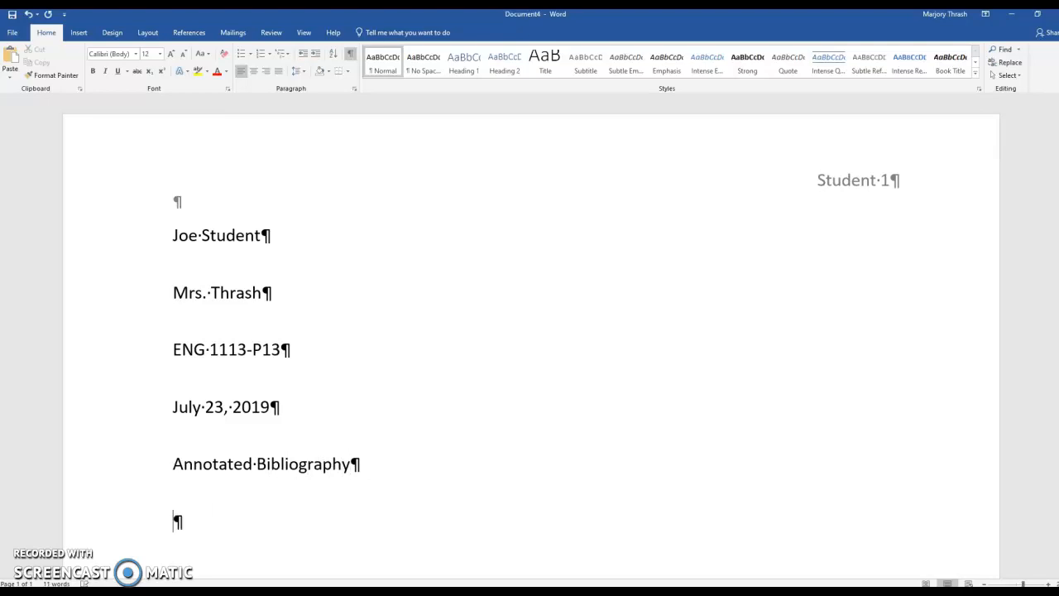
# Step: Center the 'Annotated Bibliography' line and move to the empty line below
pyautogui.click(174, 464)
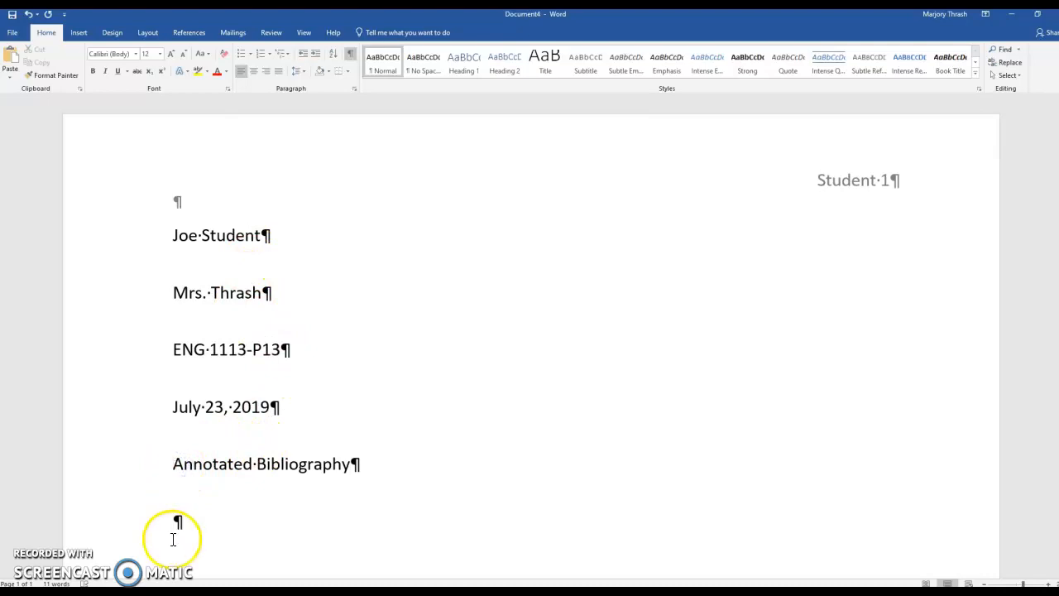
pyautogui.click(175, 464)
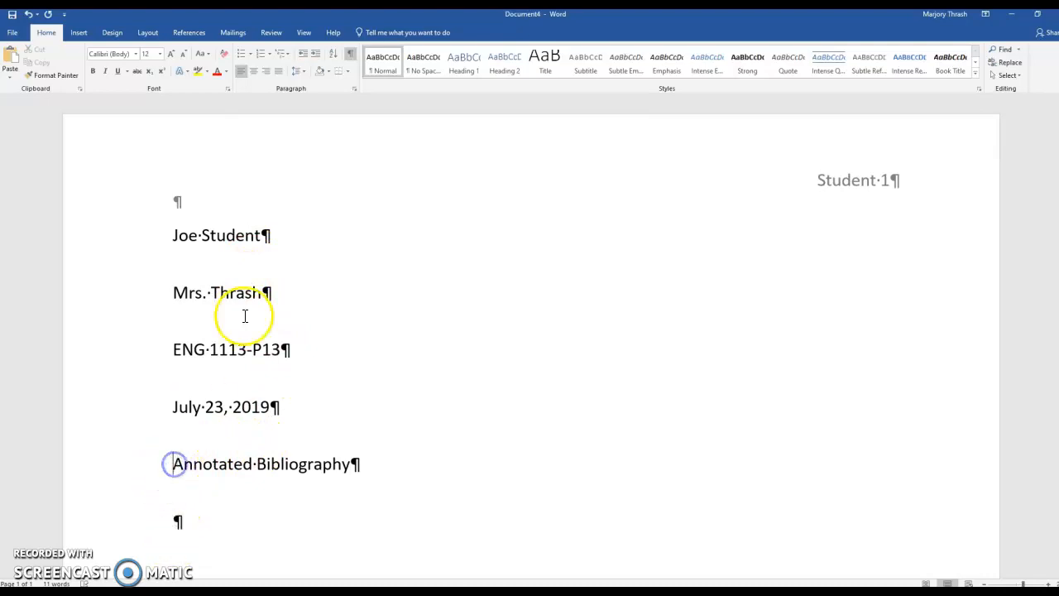
pyautogui.click(253, 74)
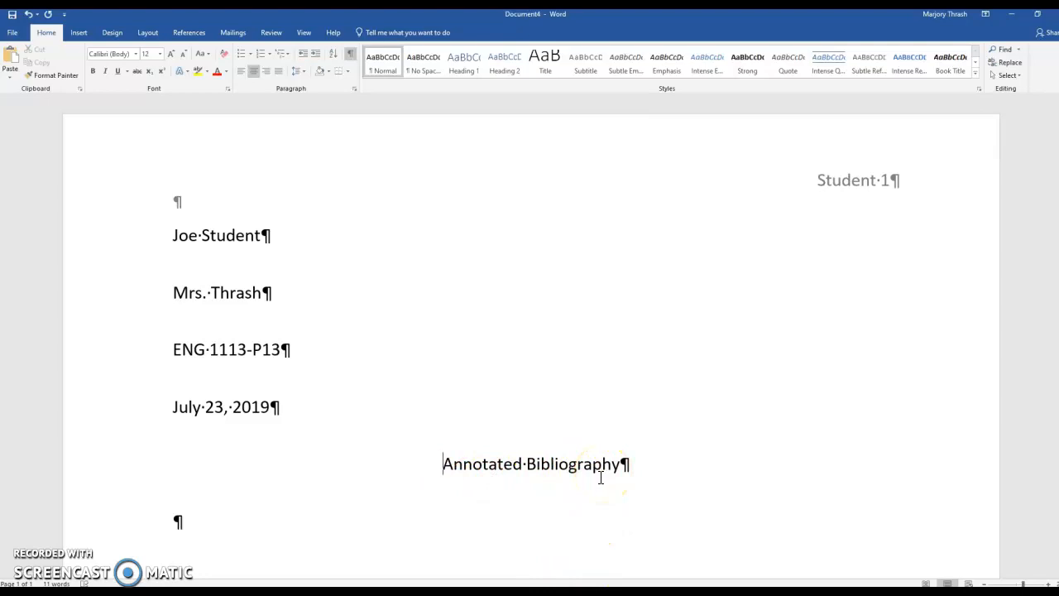
pyautogui.click(177, 522)
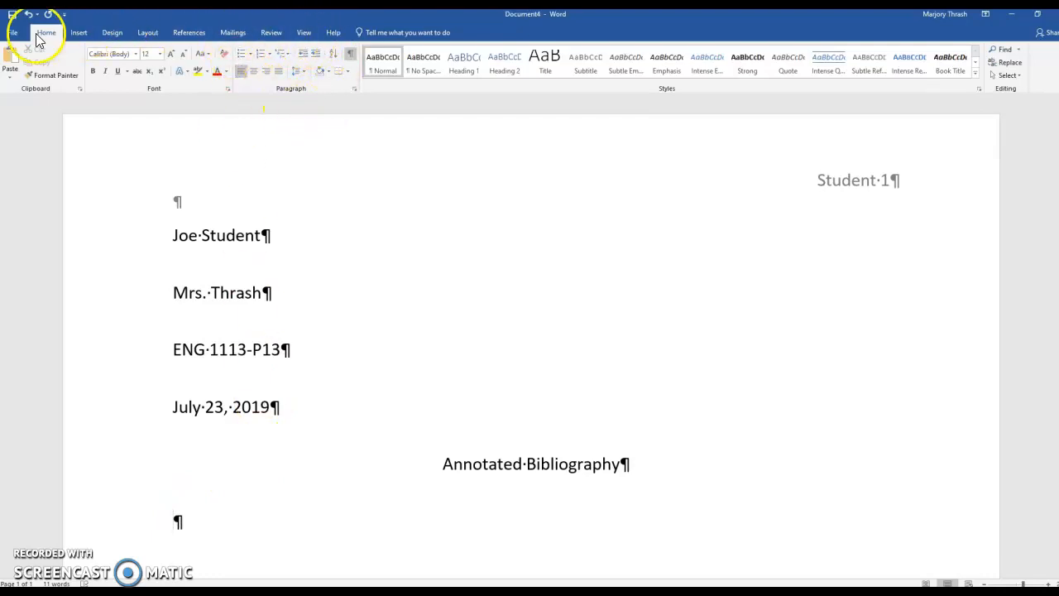
# Step: Set the paragraph's Special indent to Hanging by 0.5" in the Paragraph dialog
pyautogui.click(354, 89)
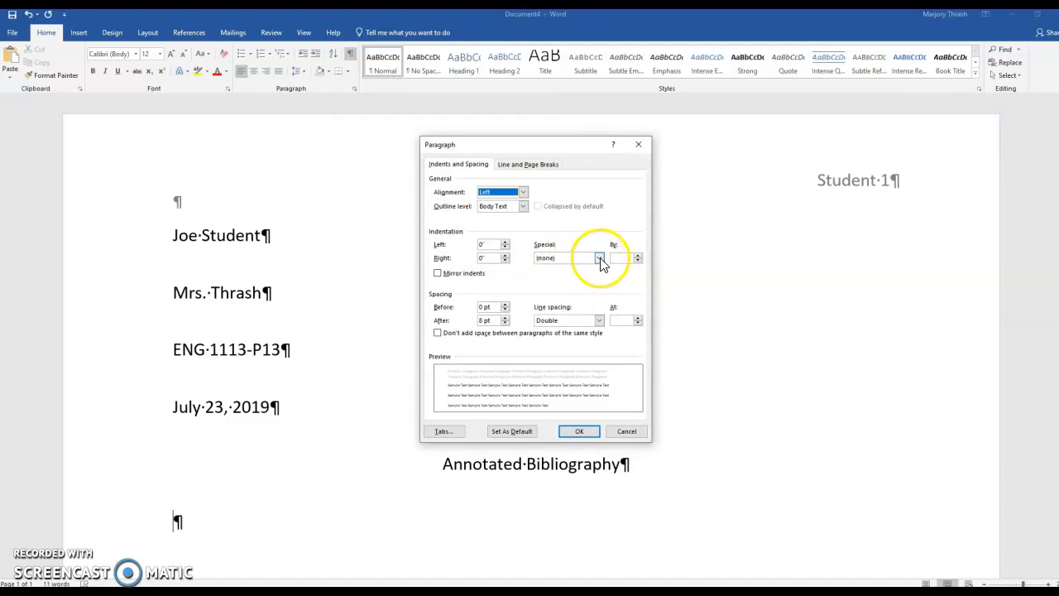
pyautogui.click(599, 258)
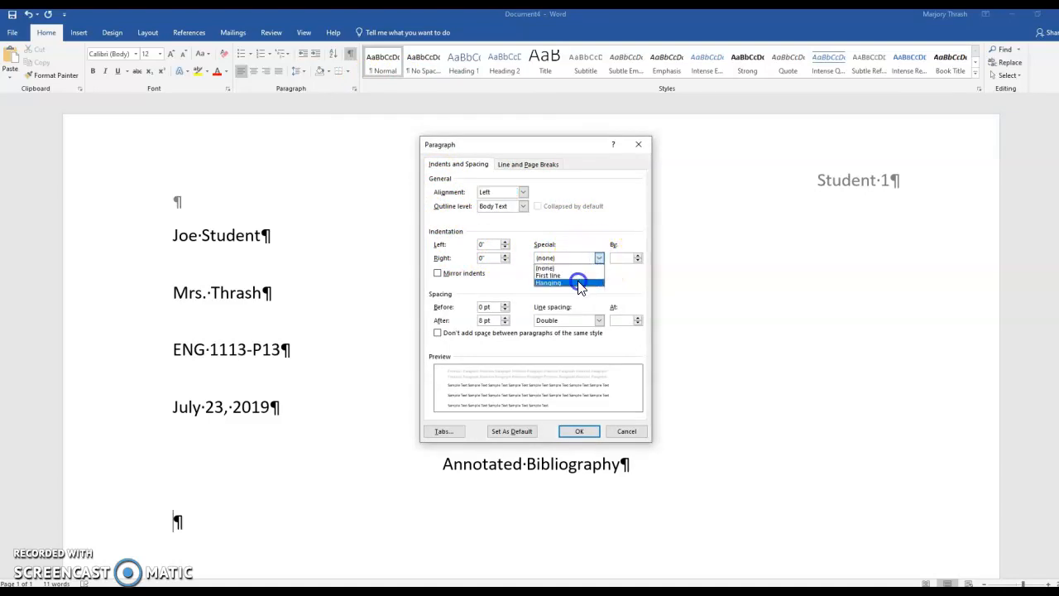
pyautogui.click(575, 282)
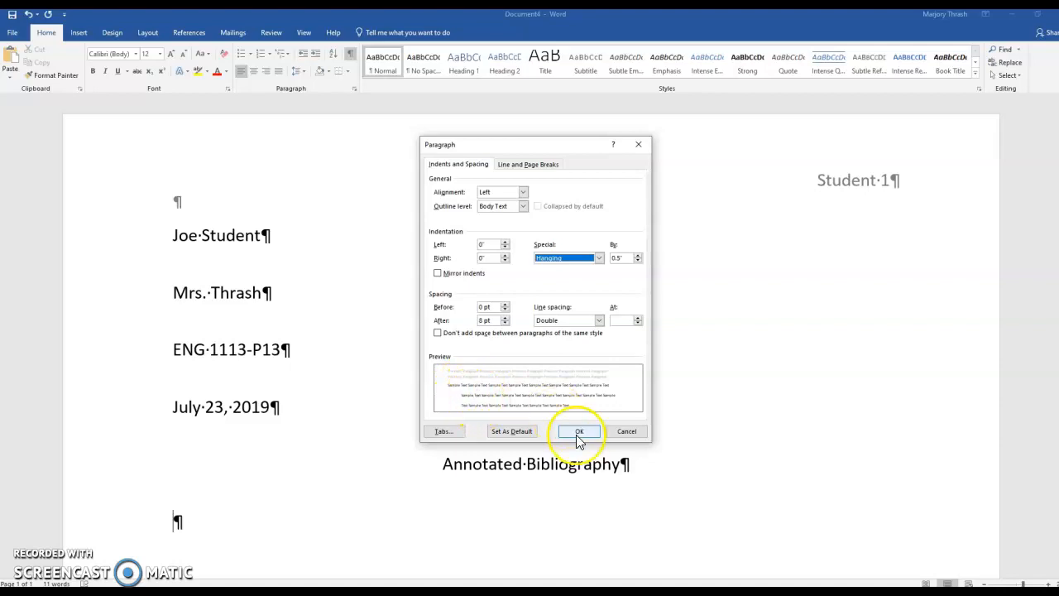
pyautogui.click(582, 432)
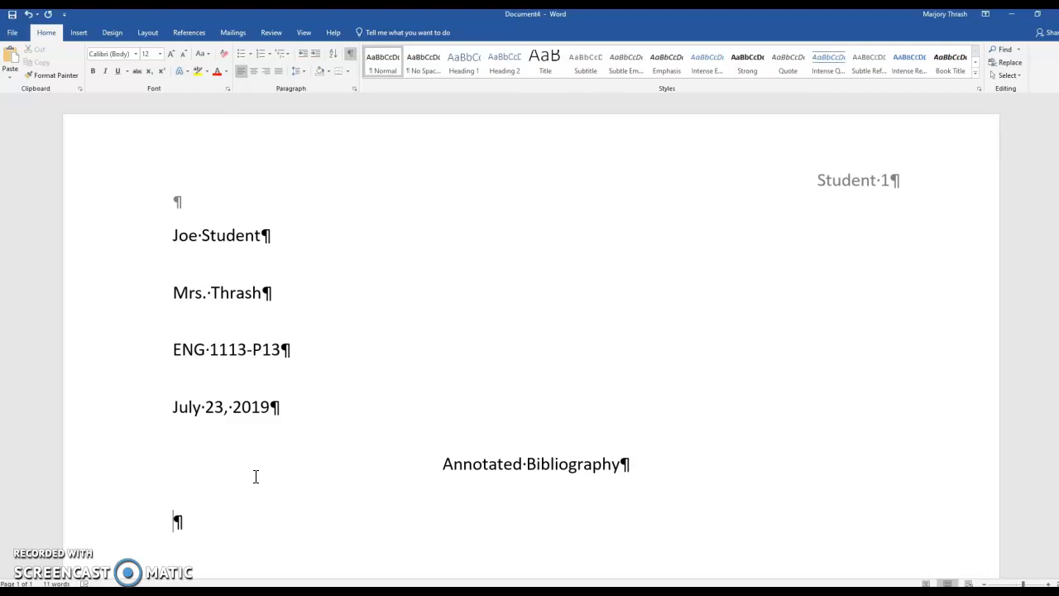
# Step: Type the 'Sibling Relationships' citation with its URL and 'Accessed 22 July 2019.', then add a new paragraph
pyautogui.click(156, 473)
pyautogui.write('Brill, Adrian')
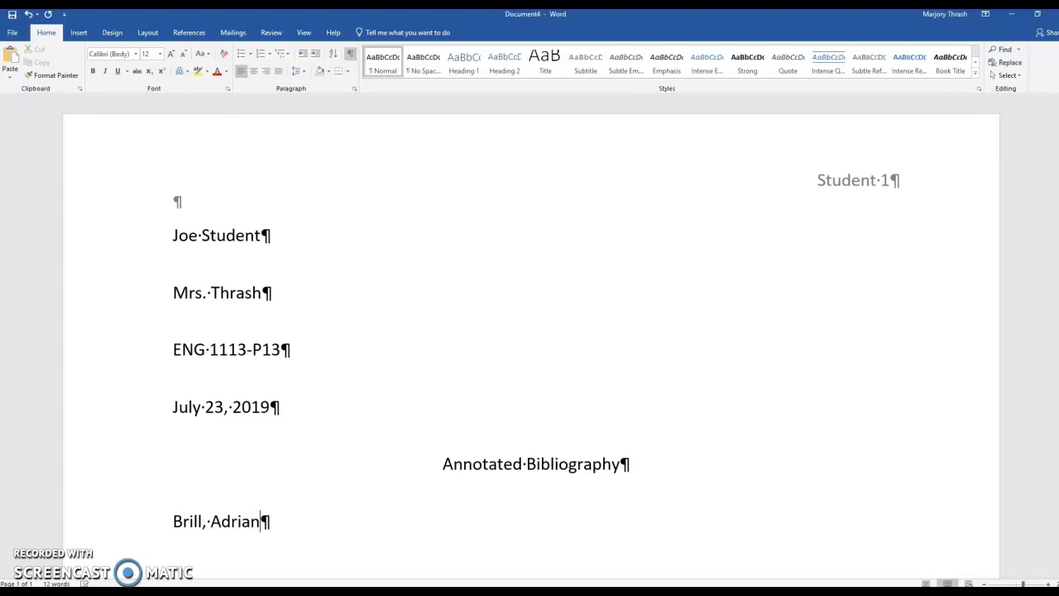
pyautogui.write('e. "Sibling Relation')
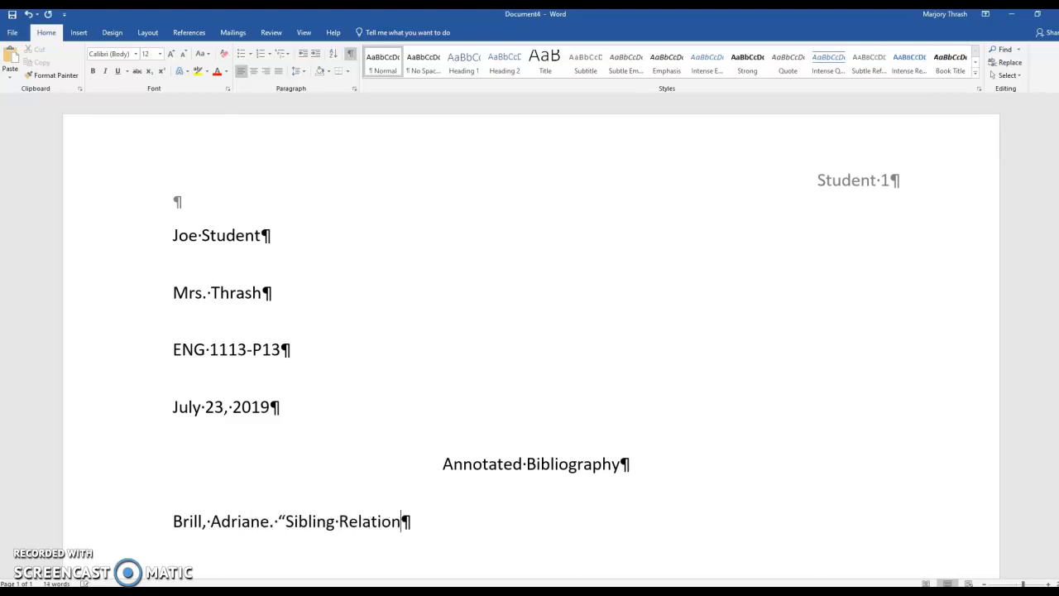
pyautogui.write('ships." Positive ')
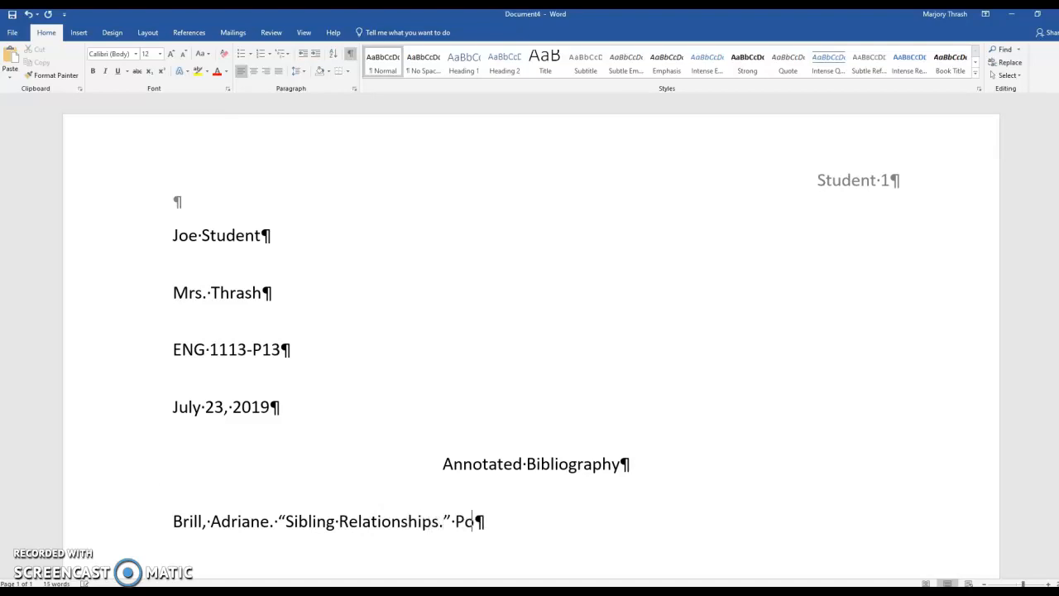
pyautogui.write('Parenti')
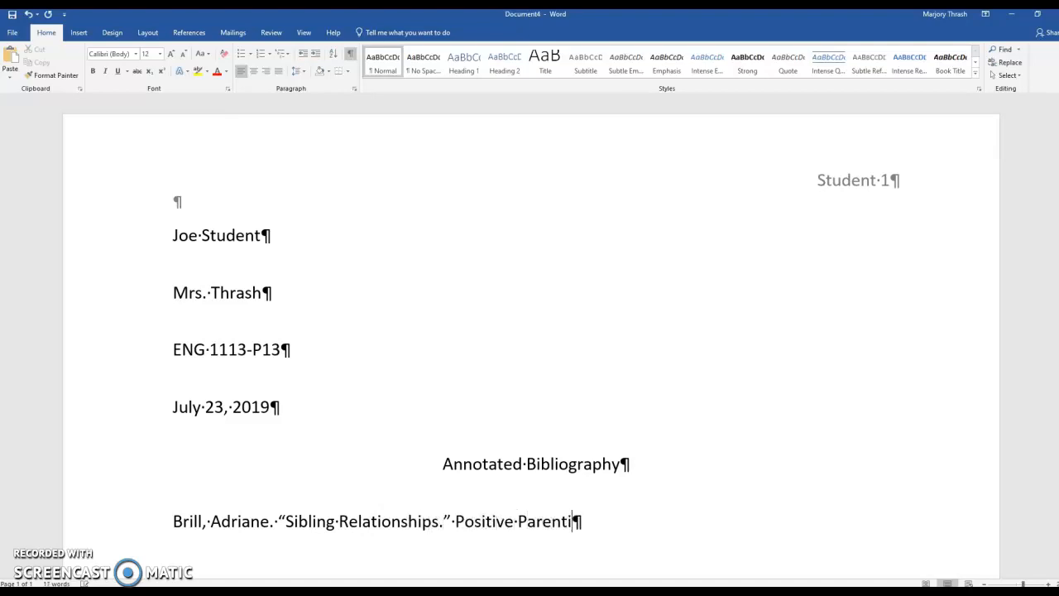
pyautogui.write('ng Conneciton, ')
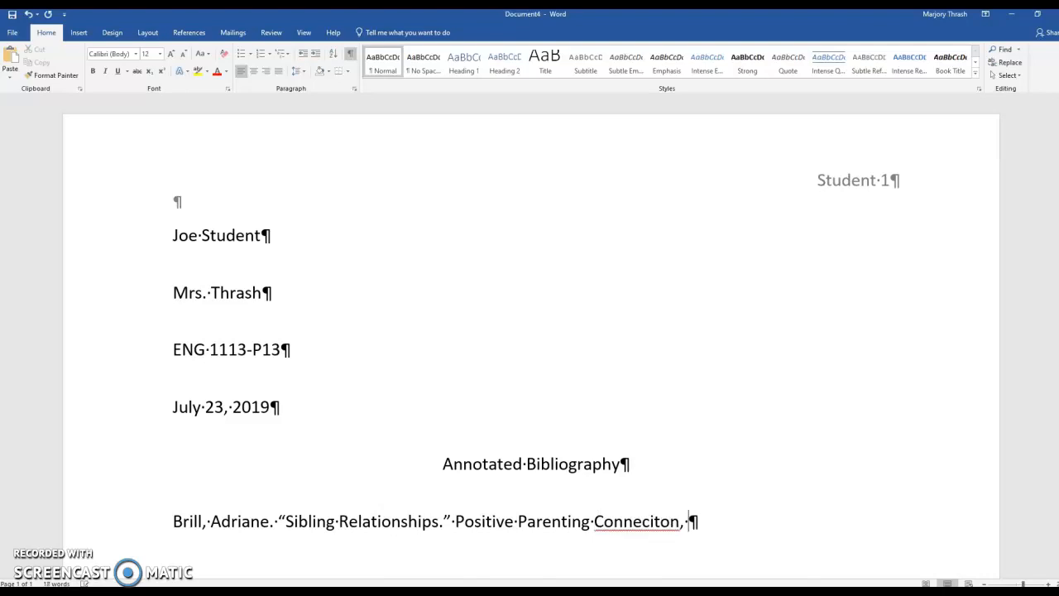
pyautogui.write('19 Mar. 2014')
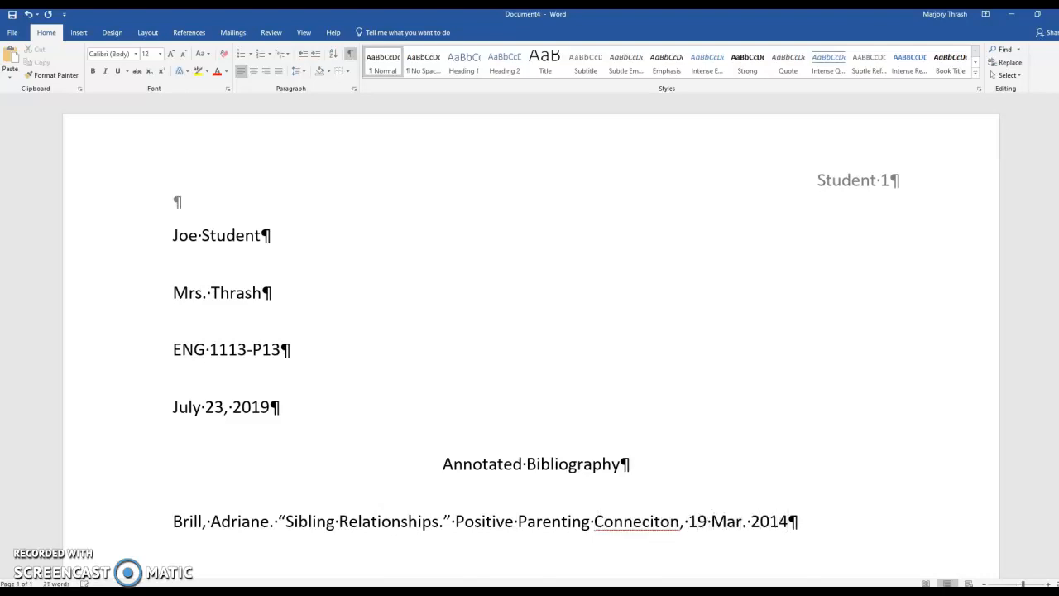
pyautogui.write(', www.p')
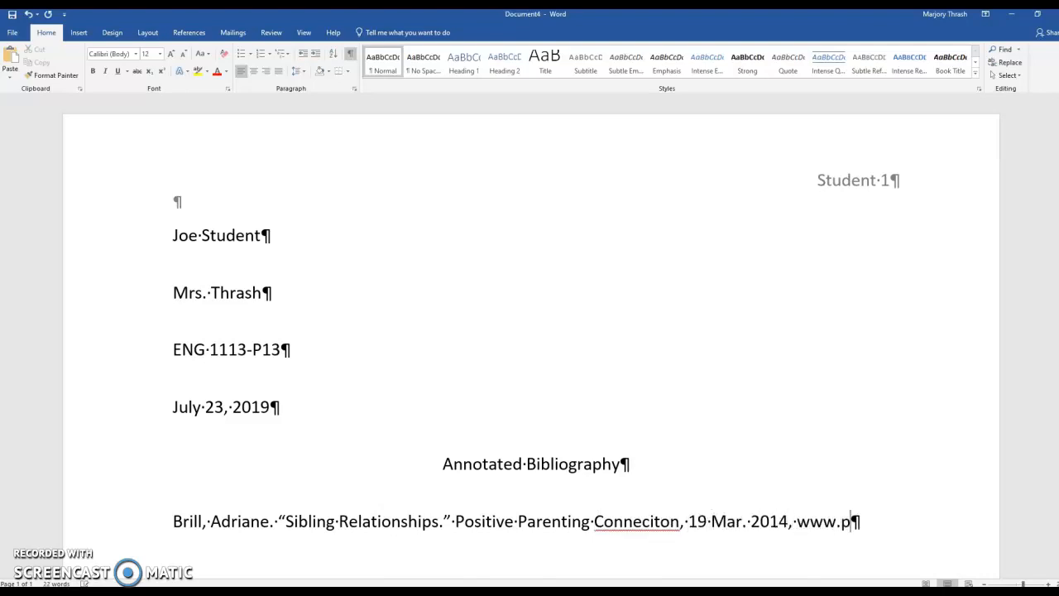
pyautogui.write('ositivepare')
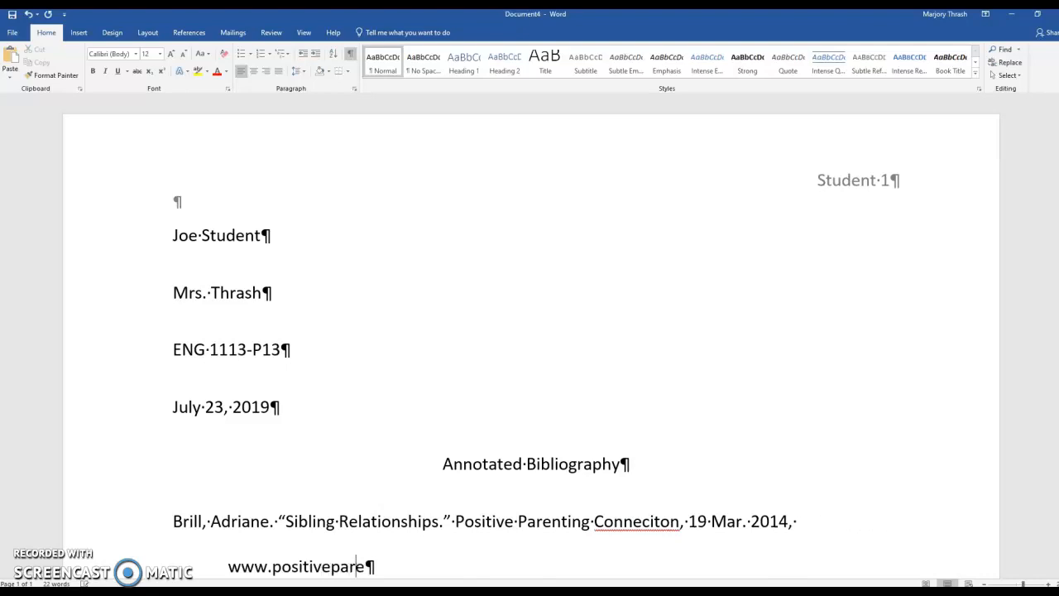
pyautogui.write('ntingconnection')
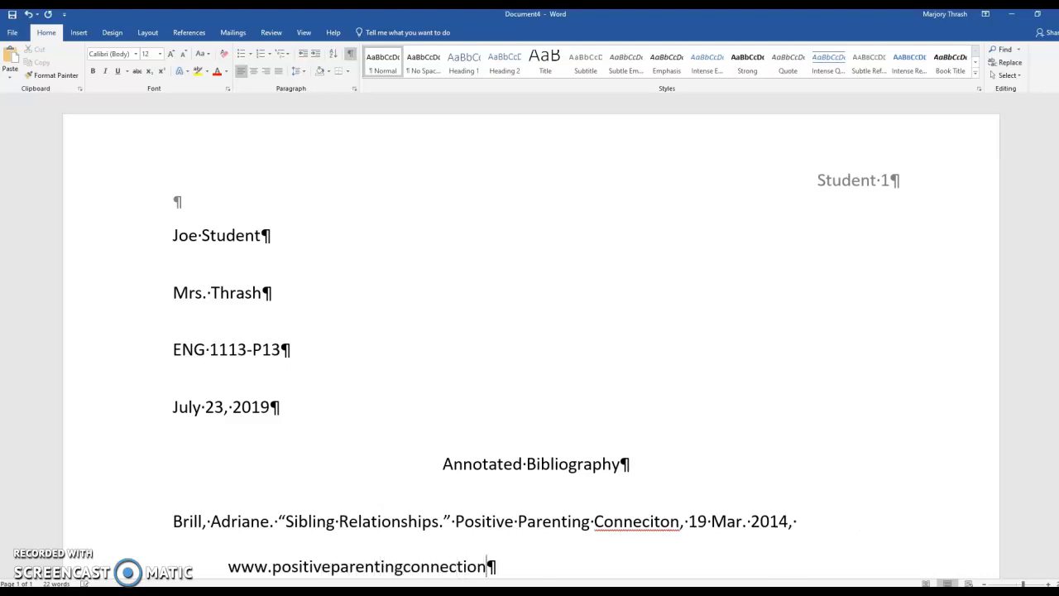
pyautogui.write('.net/posit')
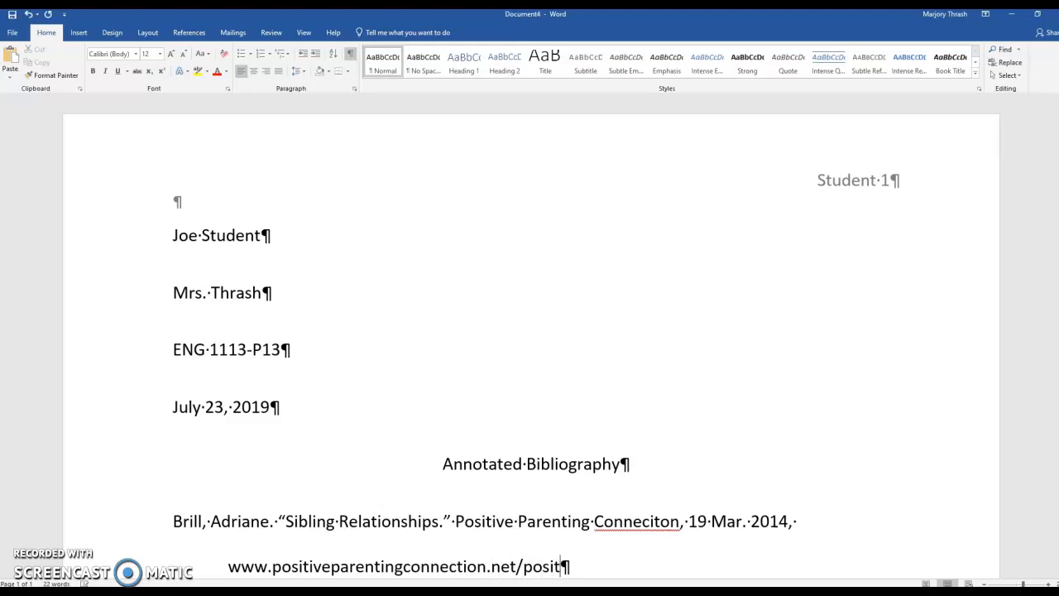
pyautogui.write('ive-parenting')
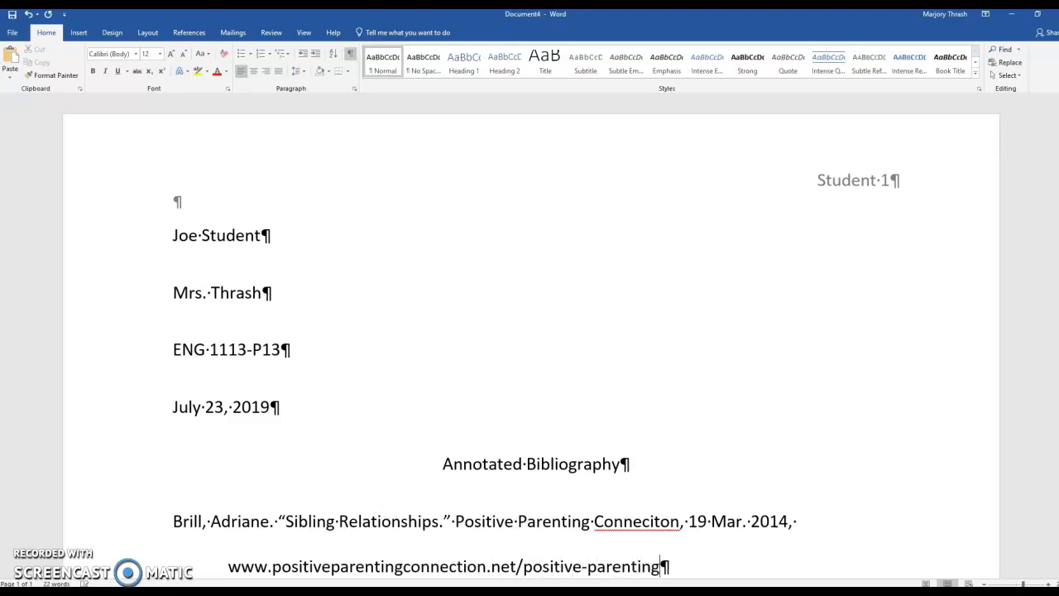
pyautogui.write('-siblings-')
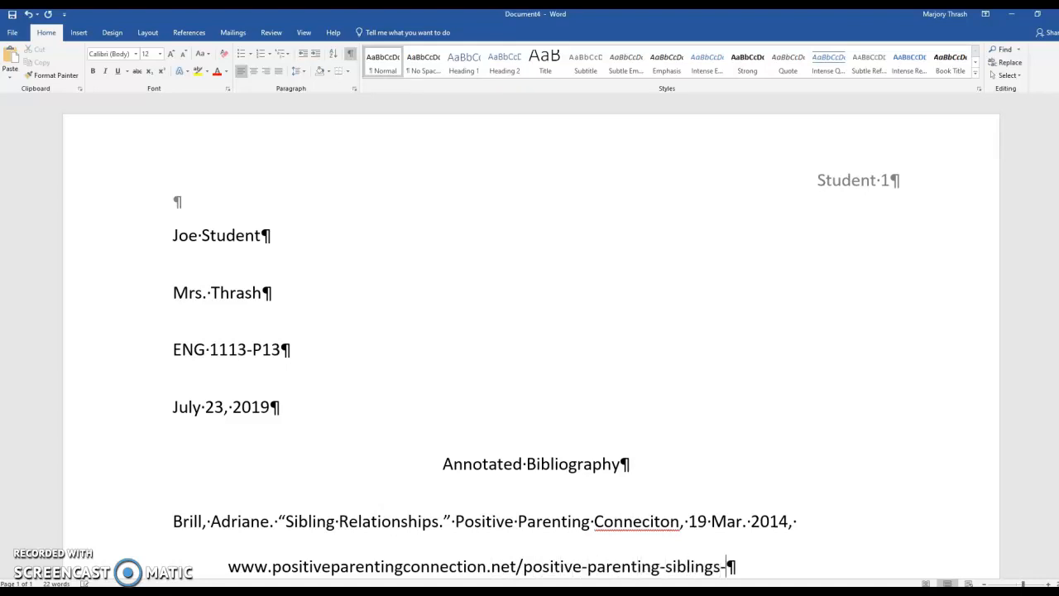
pyautogui.write('teasing/')
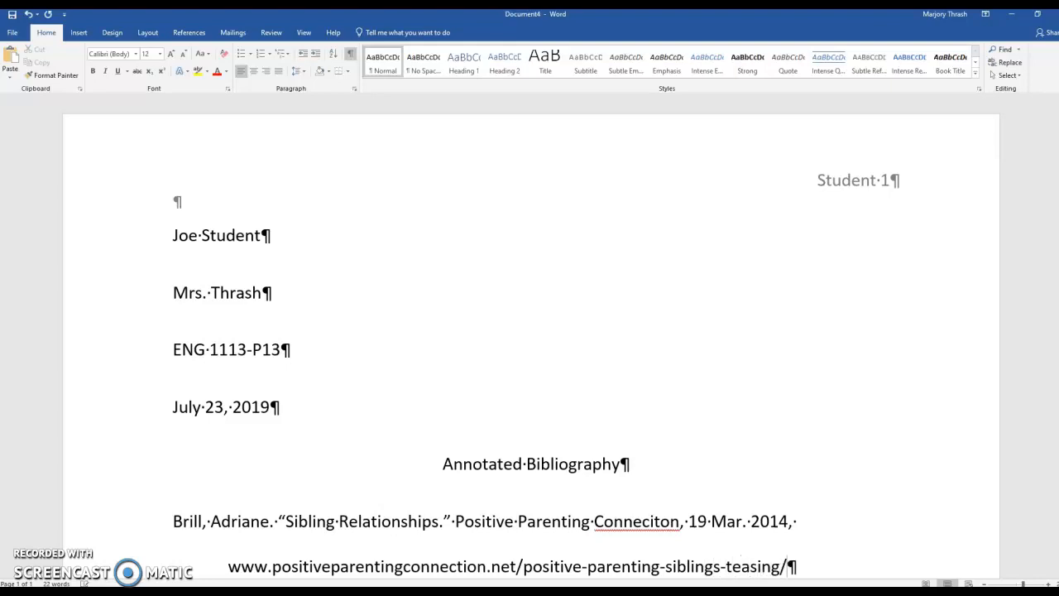
pyautogui.write('. Accessed 22 July 2910')
pyautogui.press('BackSpace')
pyautogui.press('BackSpace')
pyautogui.press('BackSpace')
pyautogui.write('019')
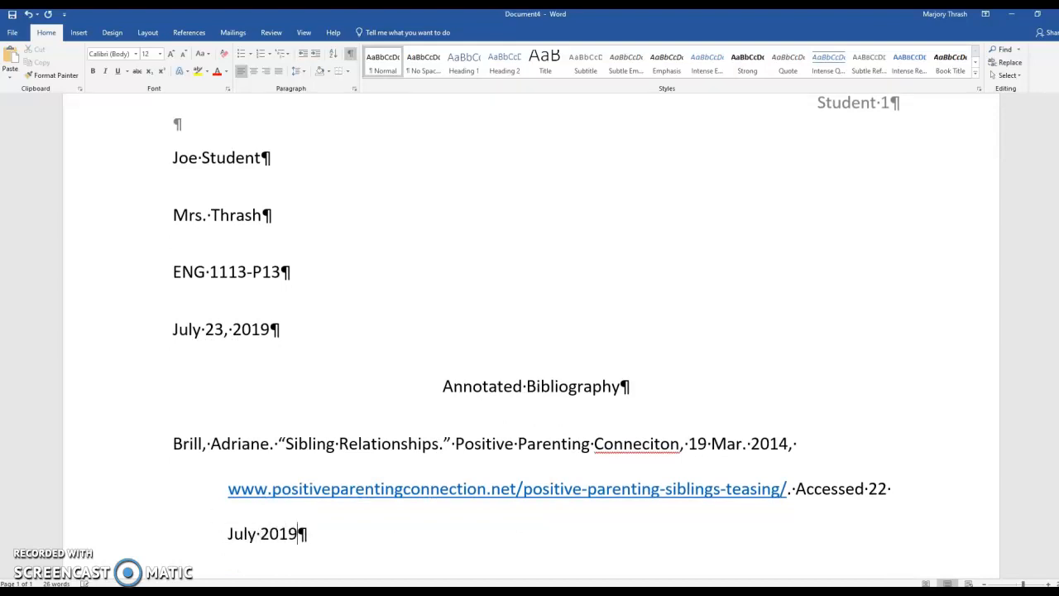
pyautogui.write('.')
pyautogui.press('Return')
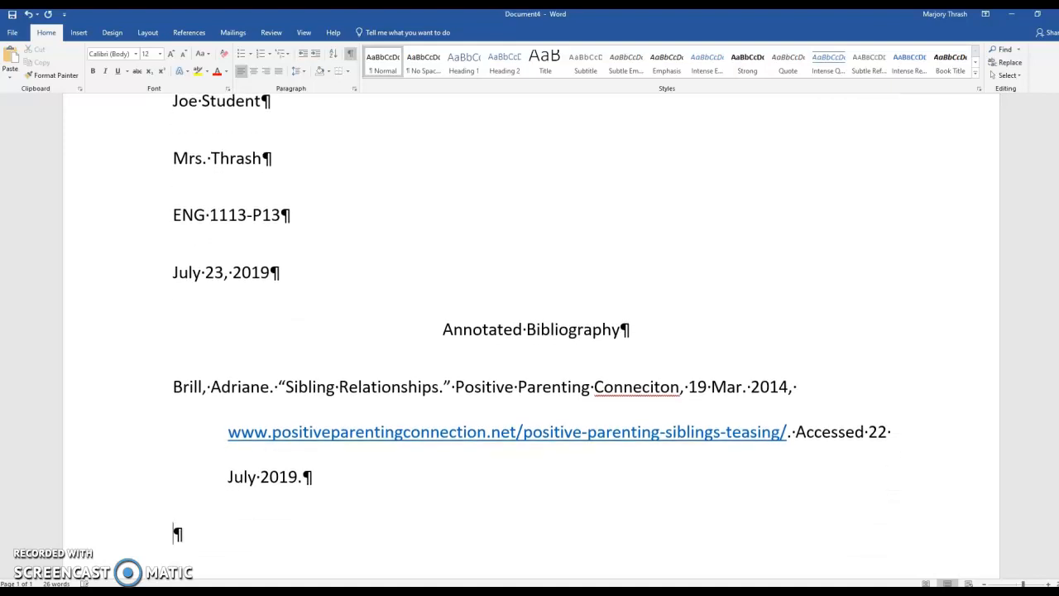
# Step: Correct 'Conneciton' to 'Connection' and italicize 'Positive Parenting Connection'
pyautogui.rightClick(654, 388)
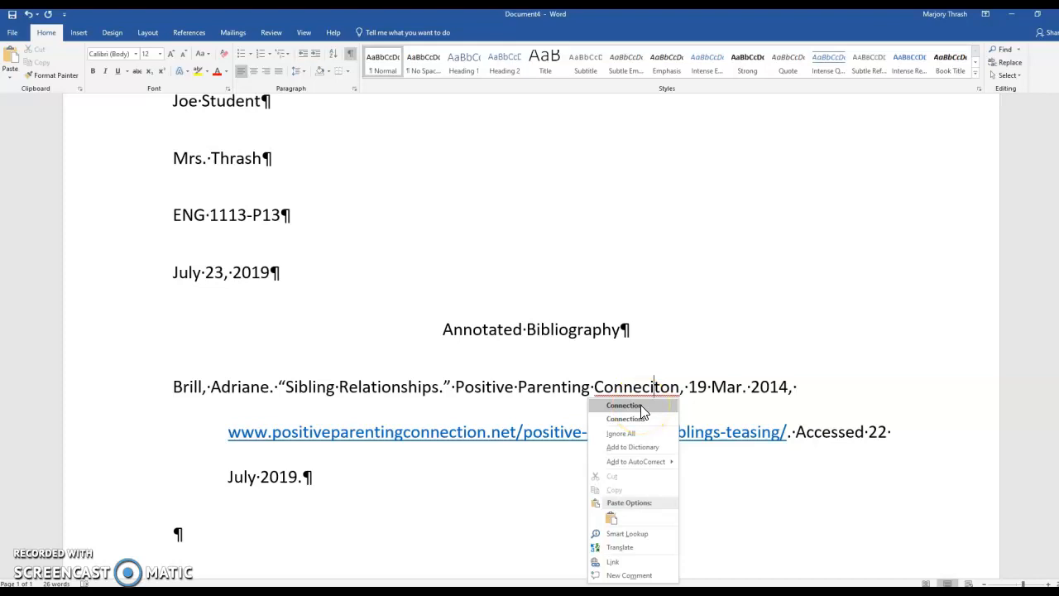
pyautogui.click(640, 405)
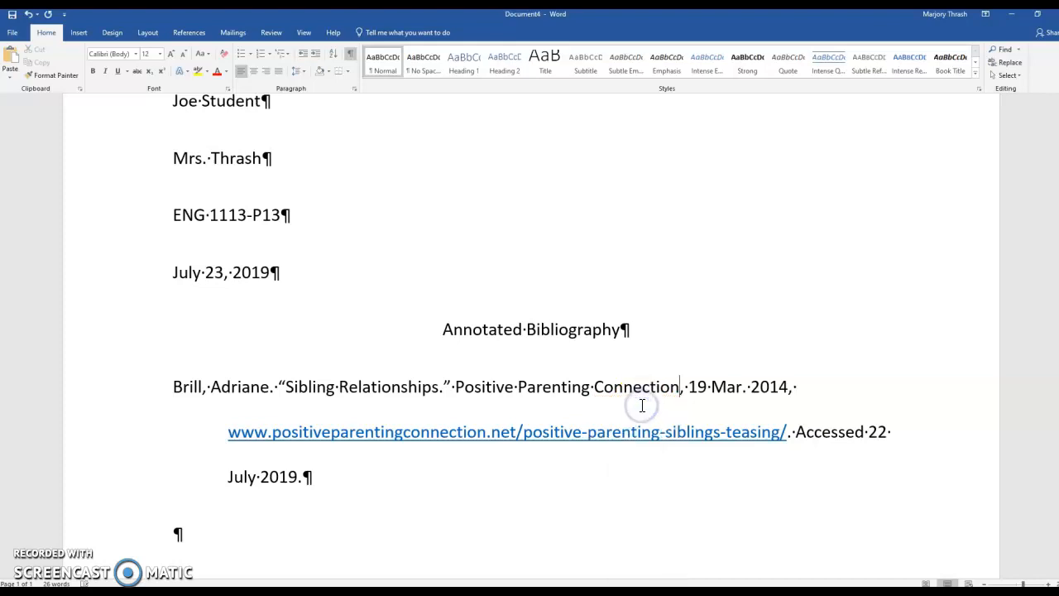
pyautogui.moveTo(455, 392); pyautogui.dragTo(634, 394)
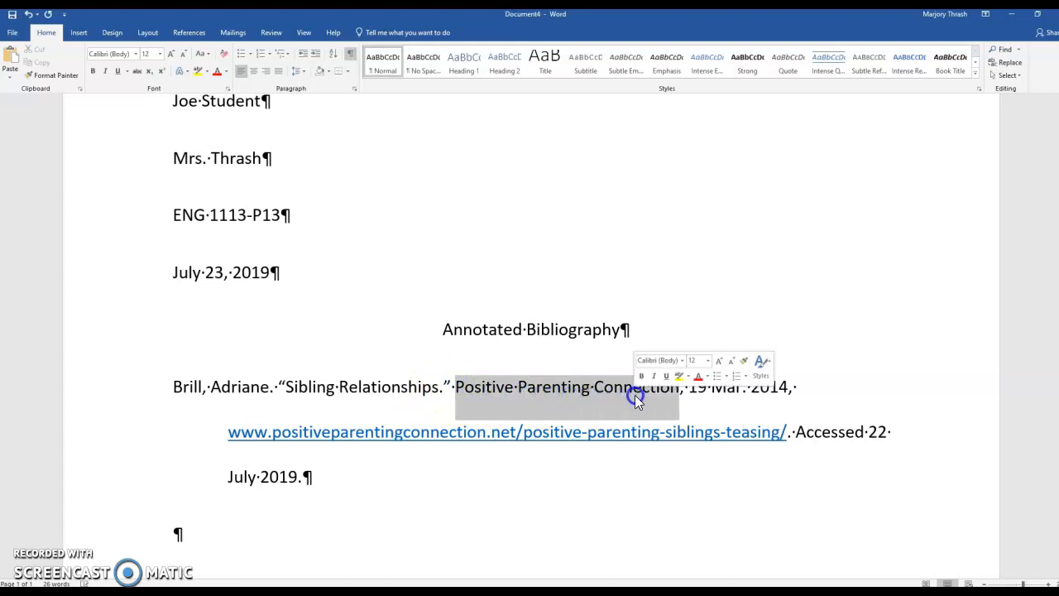
pyautogui.click(105, 71)
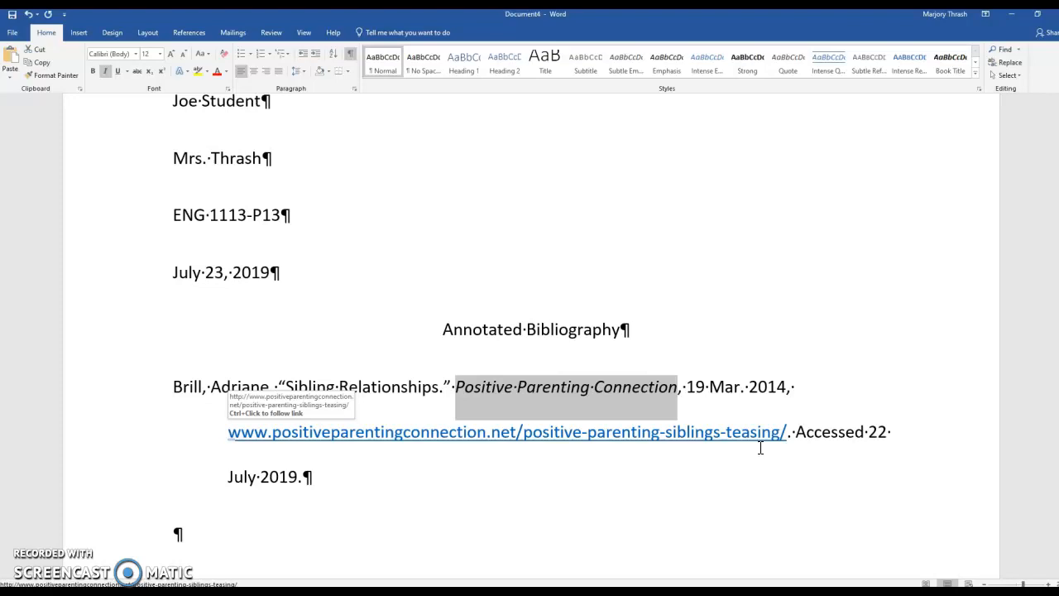
# Step: Change the citation's web address font colour from blue to black
pyautogui.moveTo(786, 435); pyautogui.dragTo(587, 435)
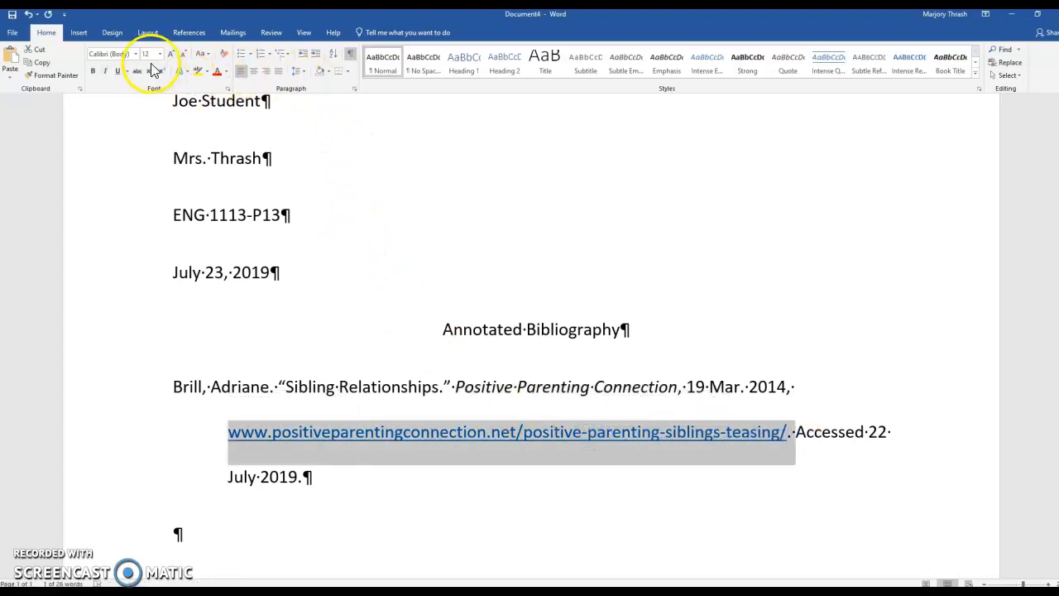
pyautogui.click(226, 71)
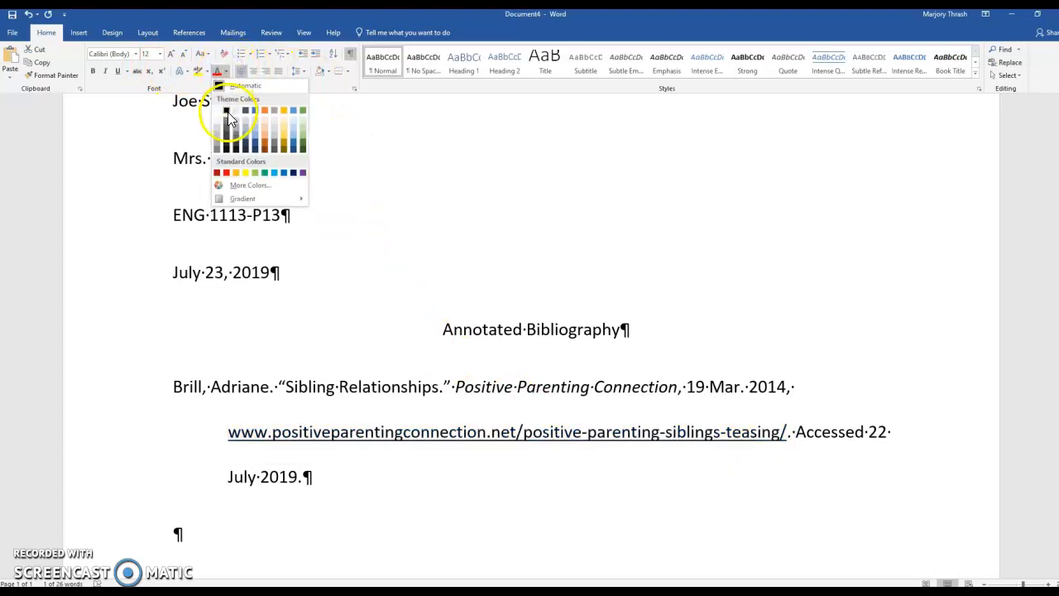
pyautogui.click(228, 112)
pyautogui.click(438, 501)
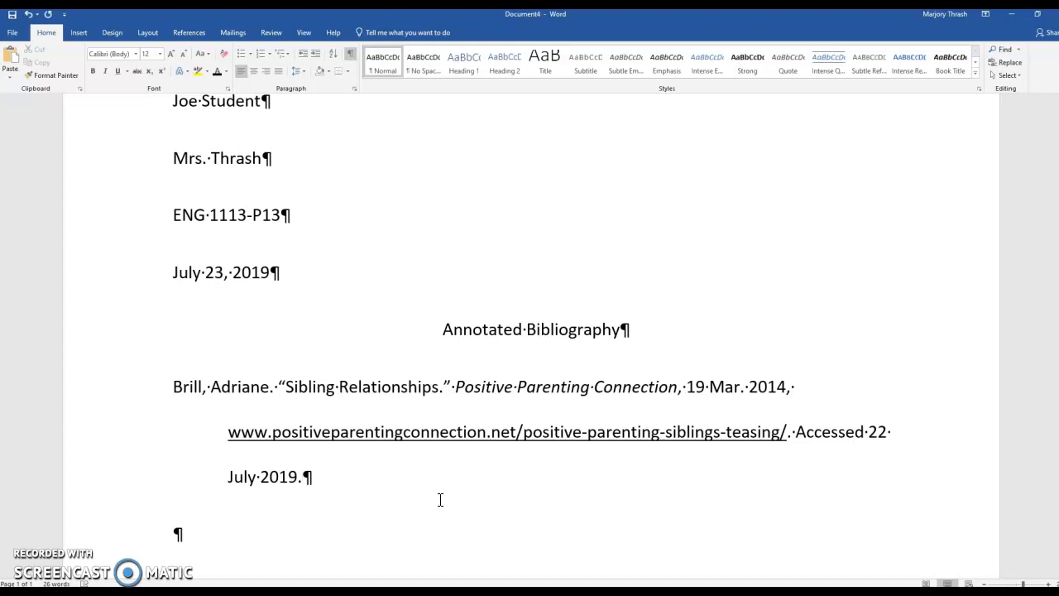
# Step: Type the 'Safe Methods to Torture Your Little Brother.' citation with Simon Publishing, 2017, pp. 34-85 and DOI
pyautogui.click(179, 534)
pyautogui.write('Smither')
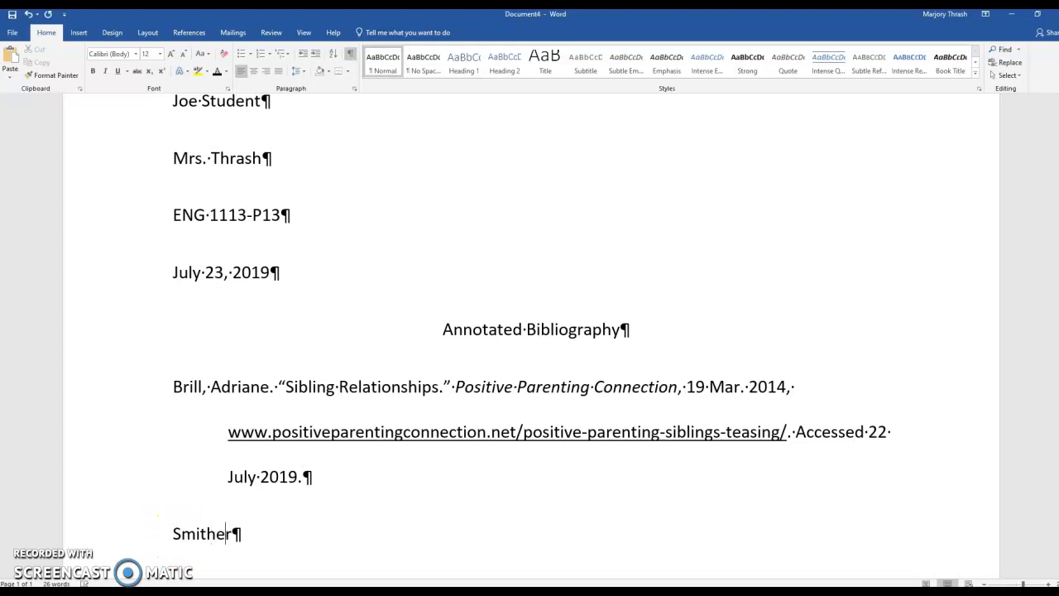
pyautogui.write('s, Leon, and ')
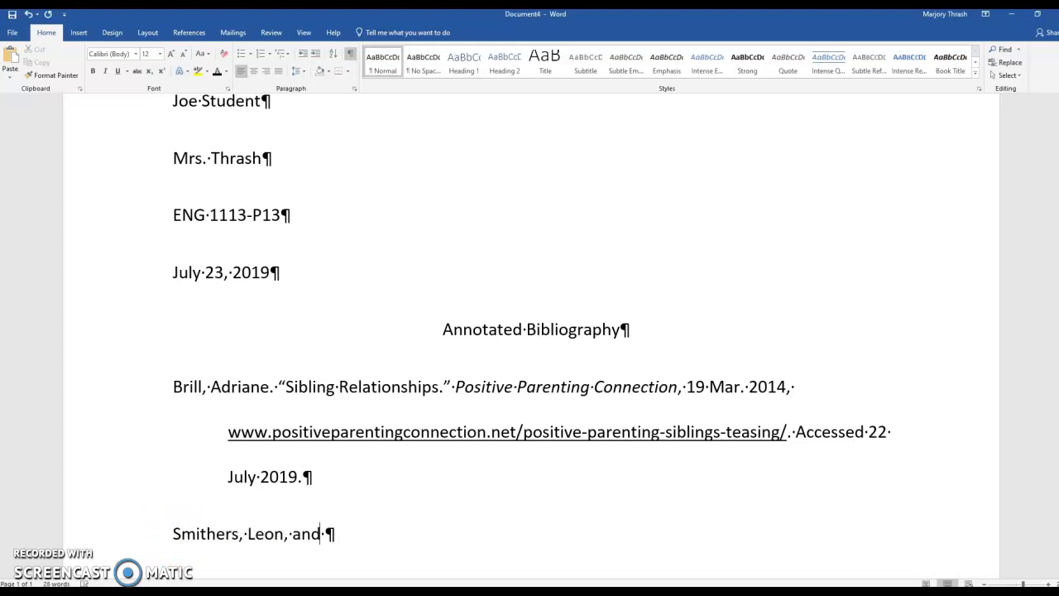
pyautogui.write('Susan Azziza.')
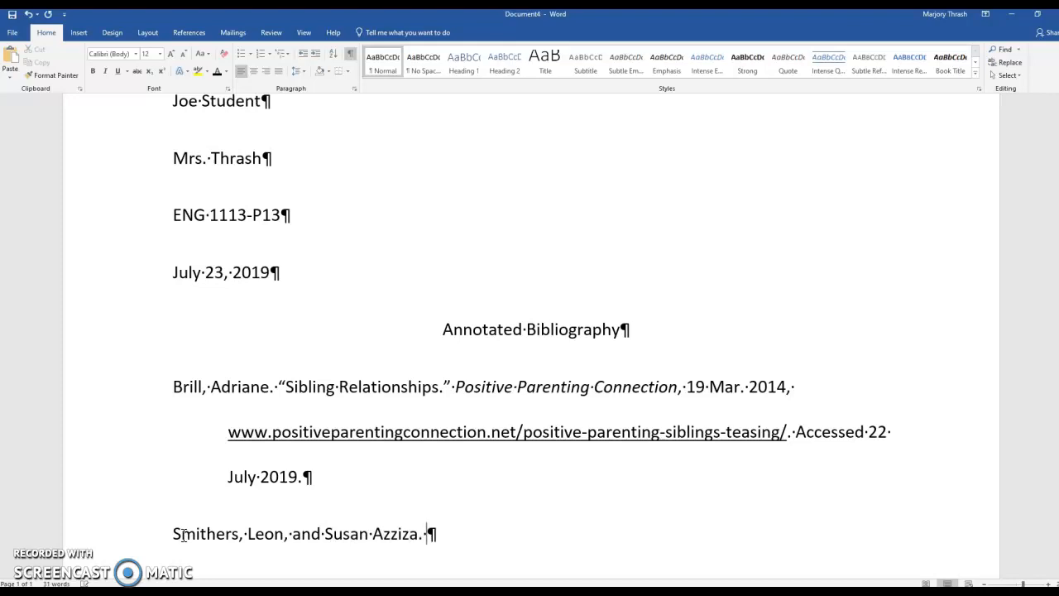
pyautogui.write('“Safe Me')
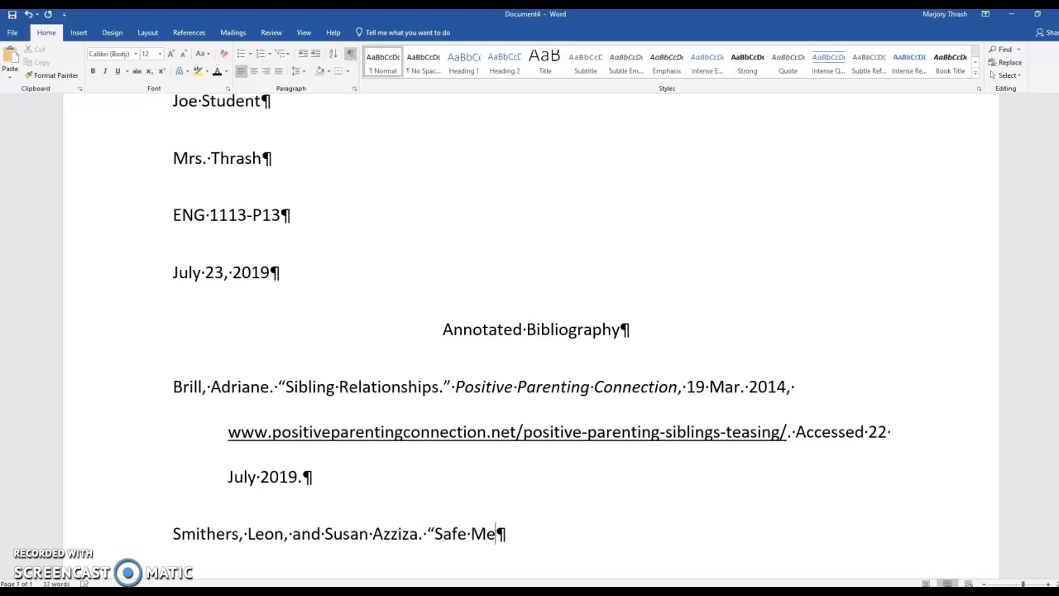
pyautogui.write('thods to Tortu')
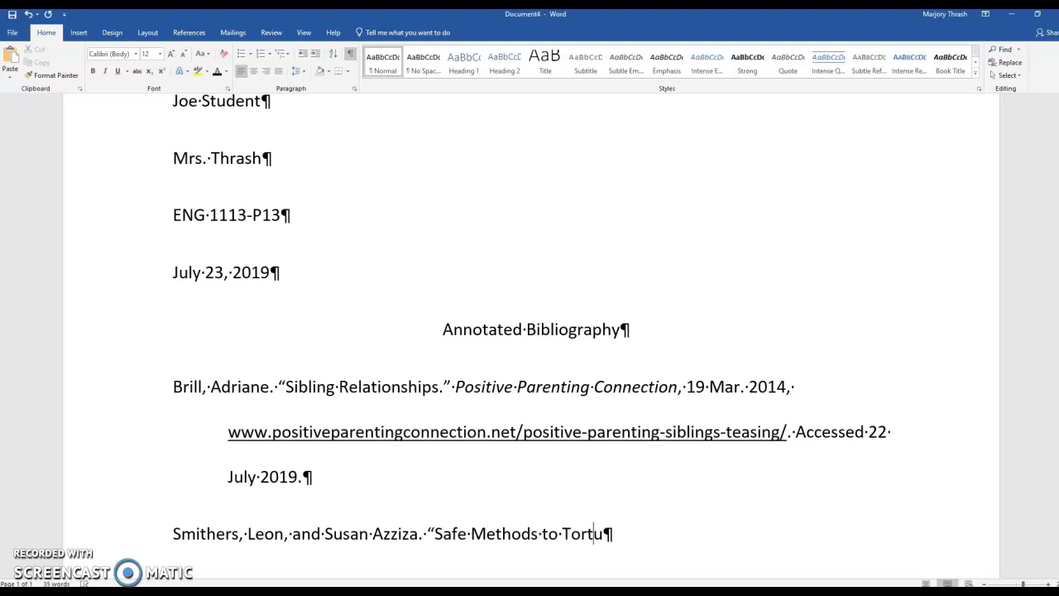
pyautogui.write('re Your L')
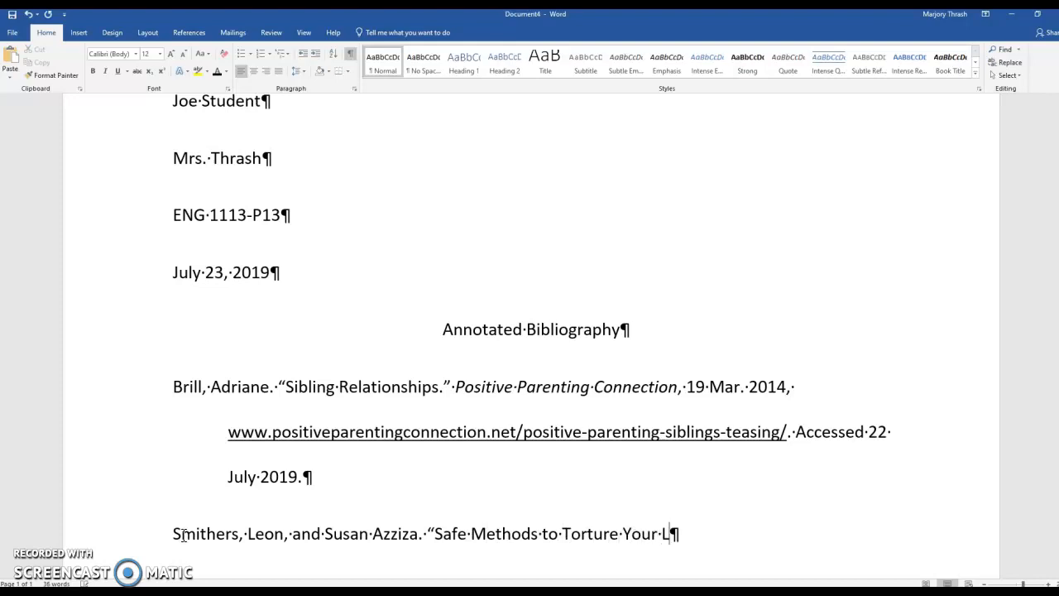
pyautogui.write('ittle Brother')
pyautogui.write('." ')
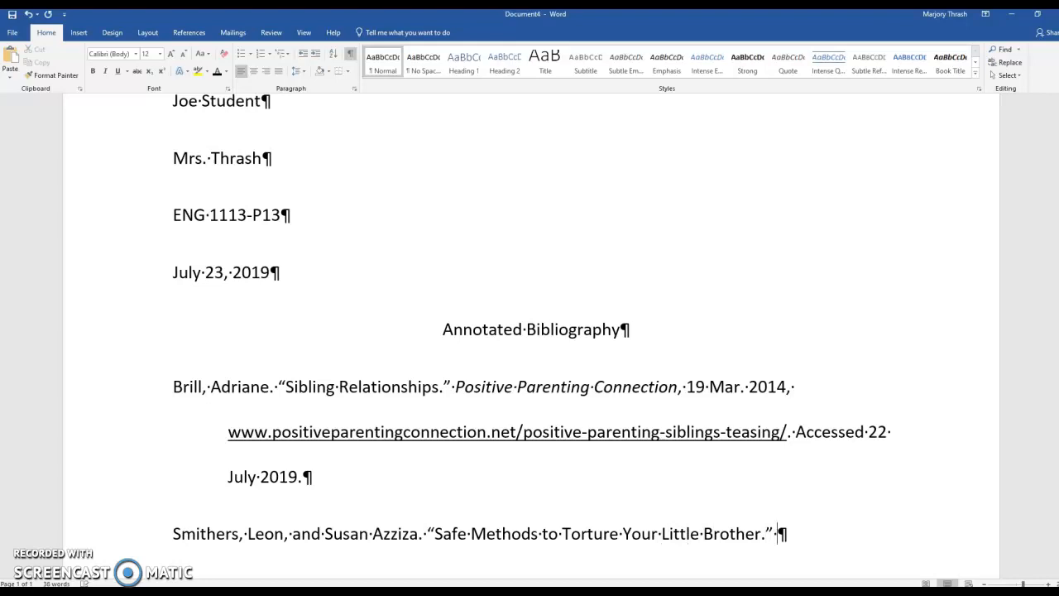
pyautogui.write('Oldest Kid in ')
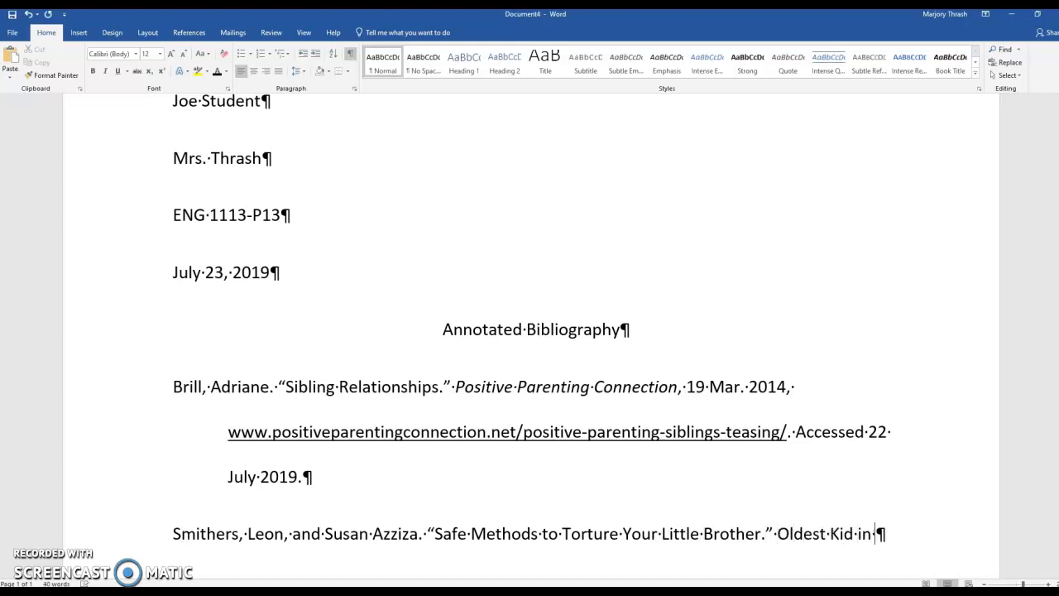
pyautogui.write('the Family: Le')
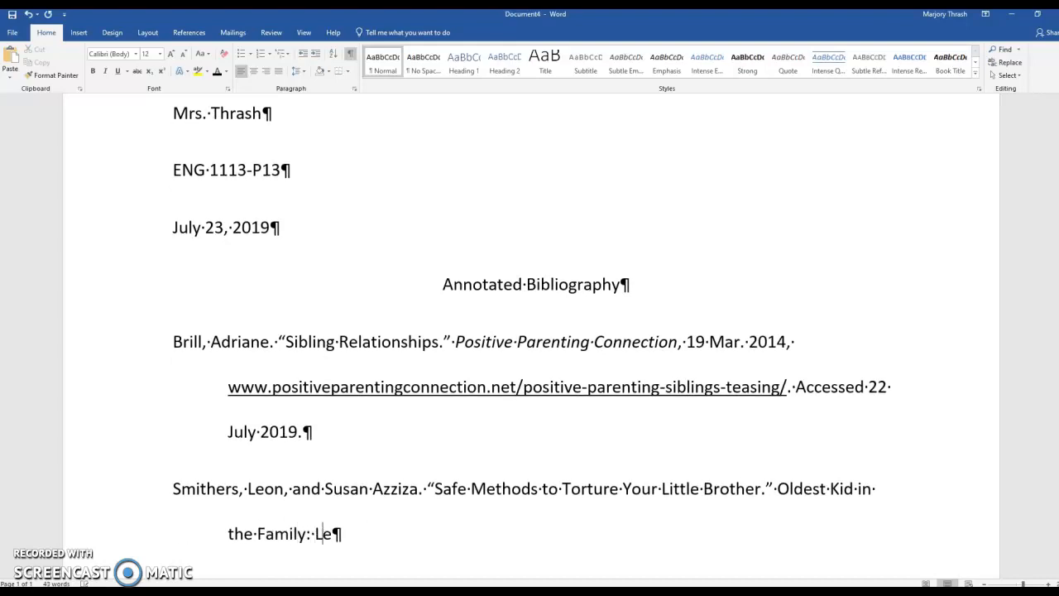
pyautogui.write('ssons I Learned as the Oldest of Five, edited by Norris Baker, Simon Publs')
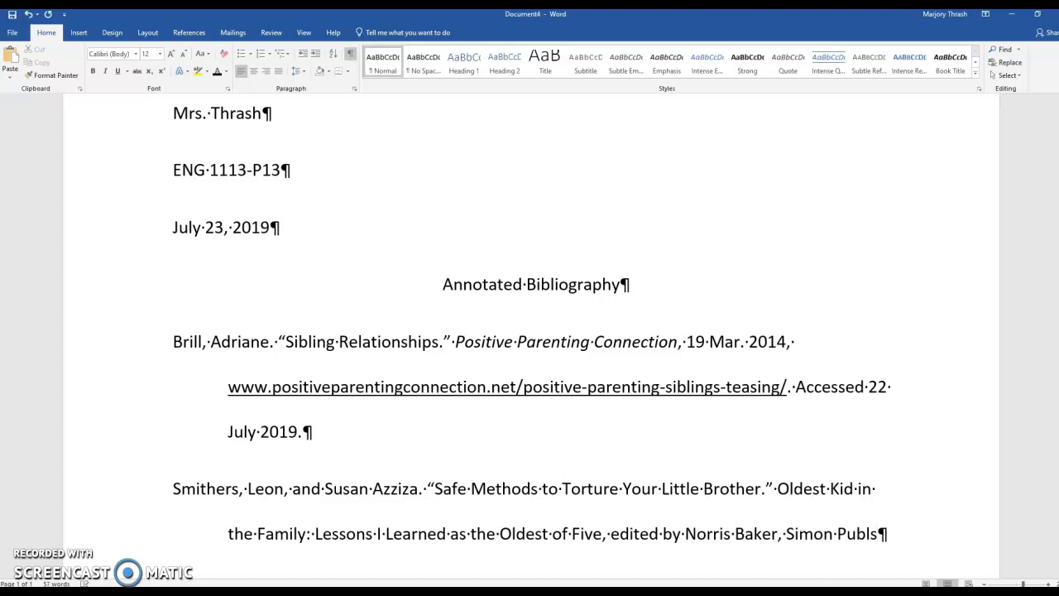
pyautogui.press('BackSpace')
pyautogui.press('BackSpace')
pyautogui.write('lishing, 2017, pp. 34-85, DOI: 33534')
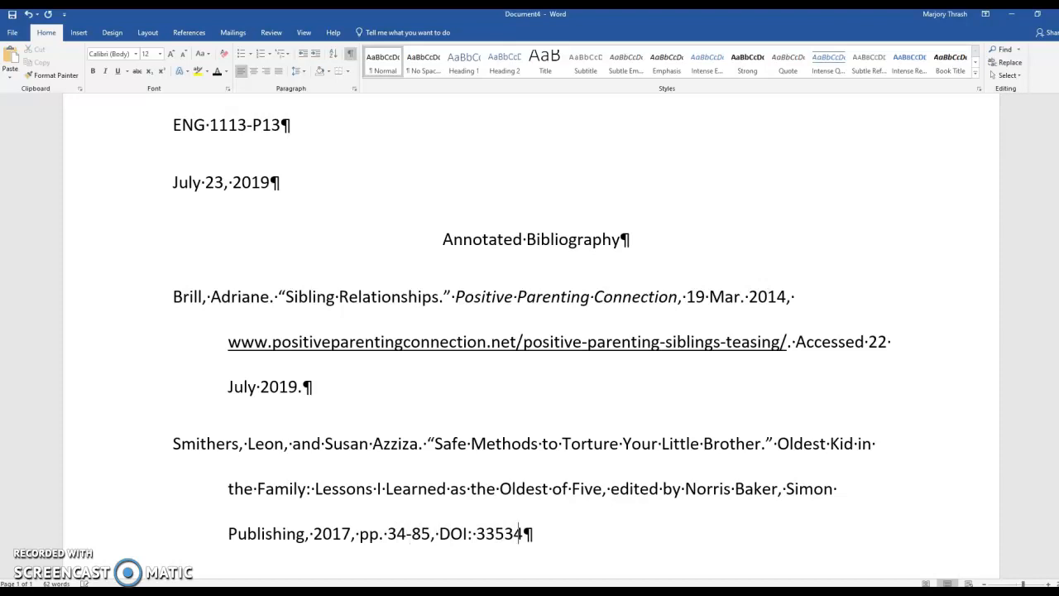
pyautogui.write('-00-33454223-')
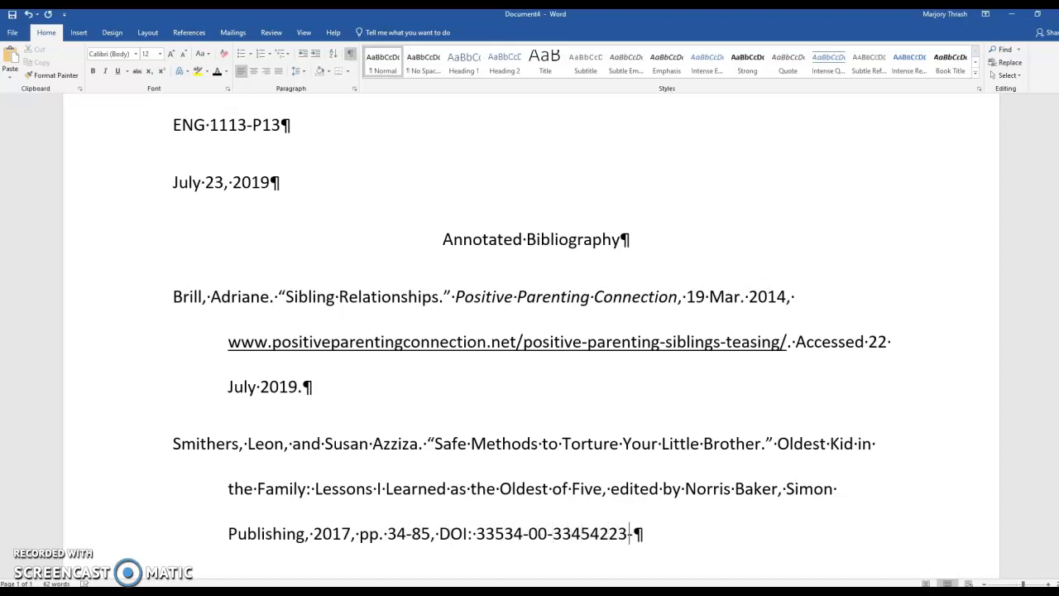
pyautogui.write('33. Access')
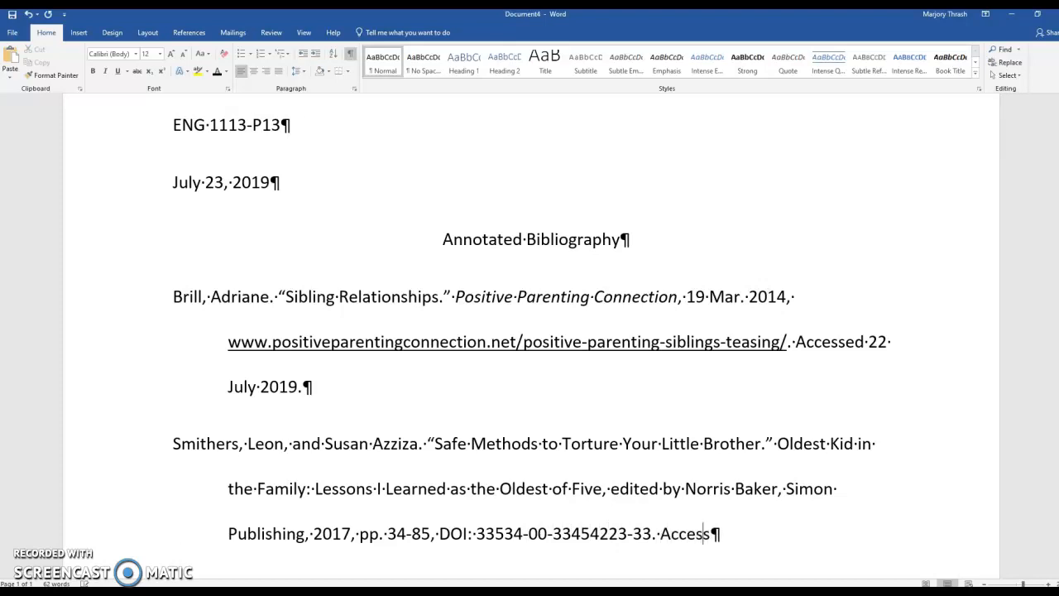
pyautogui.write('ed 22 July ')
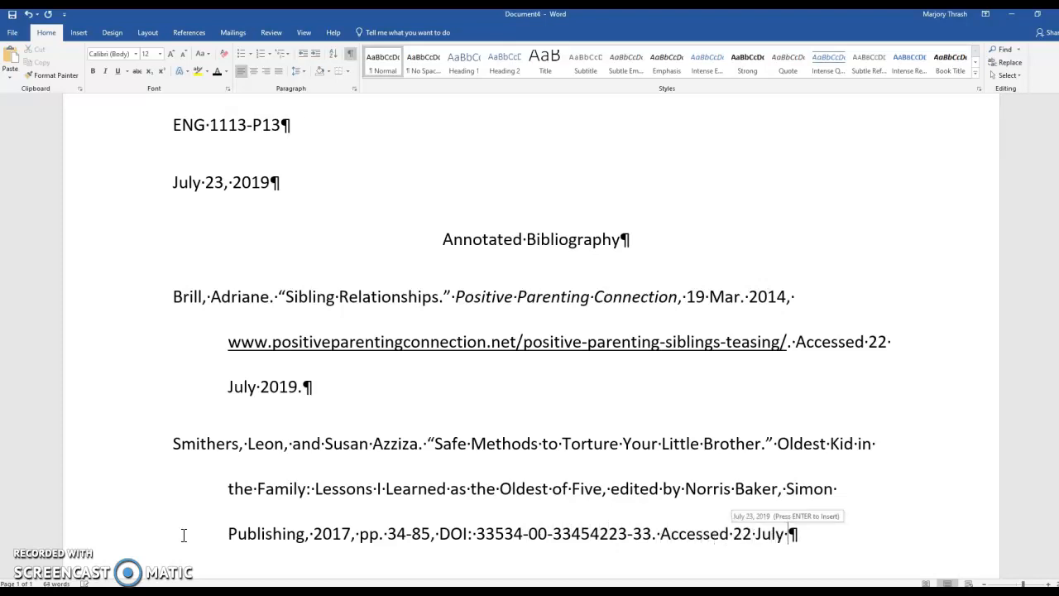
pyautogui.write('2019. Auth')
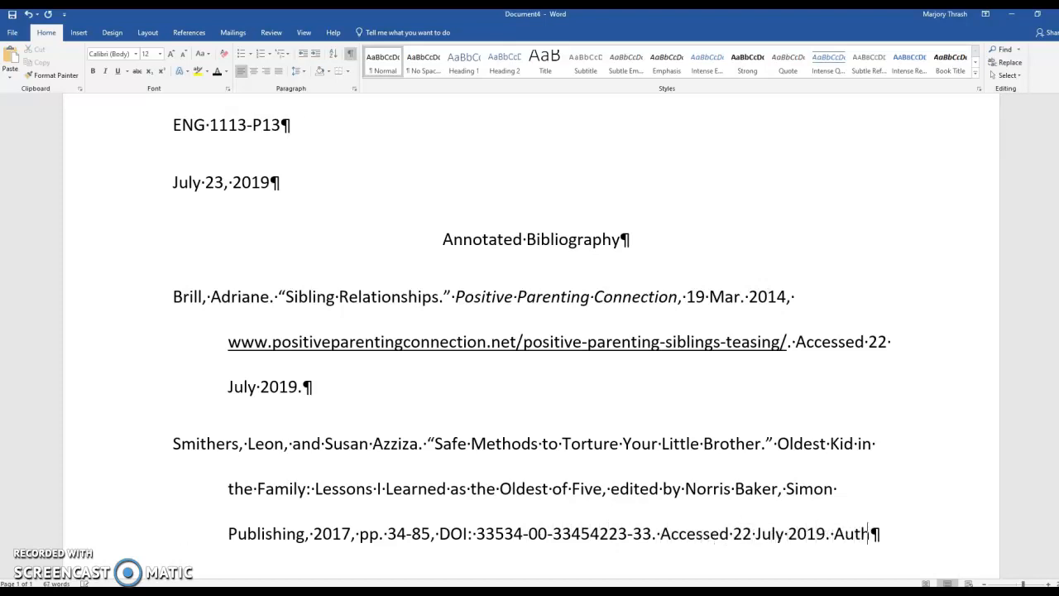
pyautogui.write('ors Smithers and A')
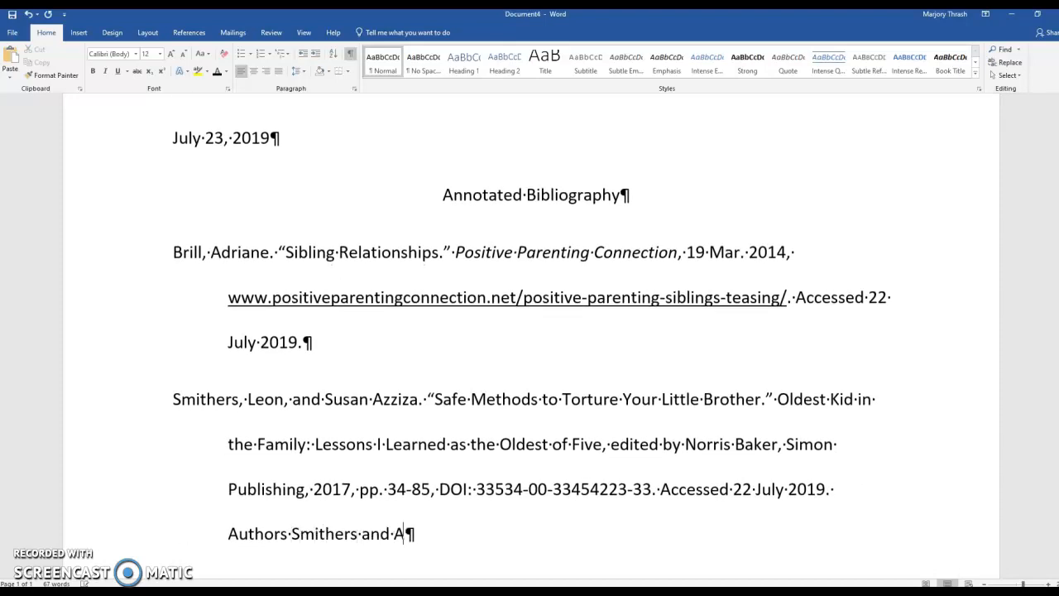
pyautogui.write('zziza in th')
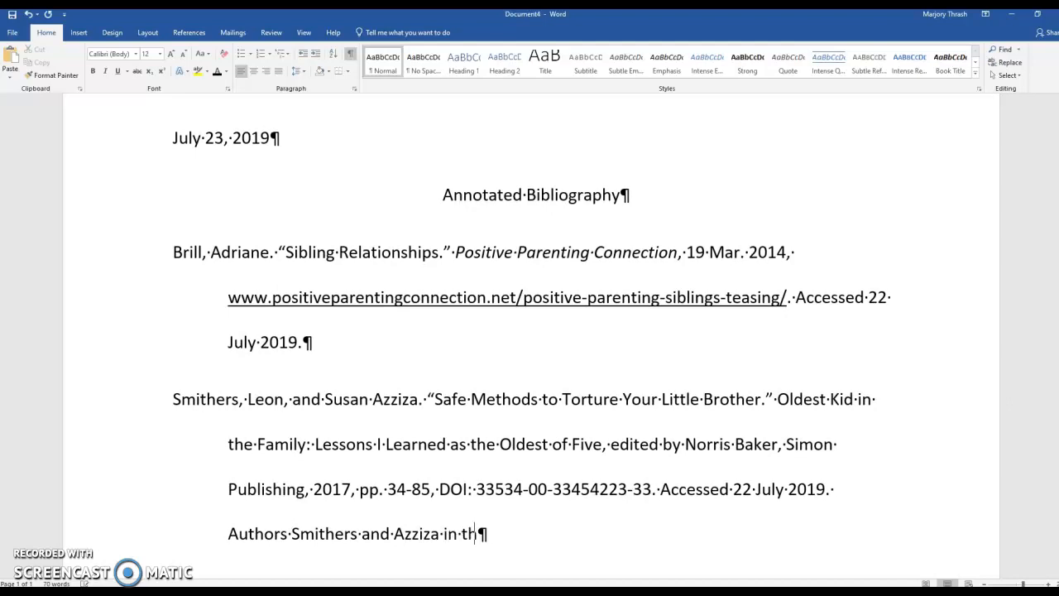
pyautogui.write('is essay create ')
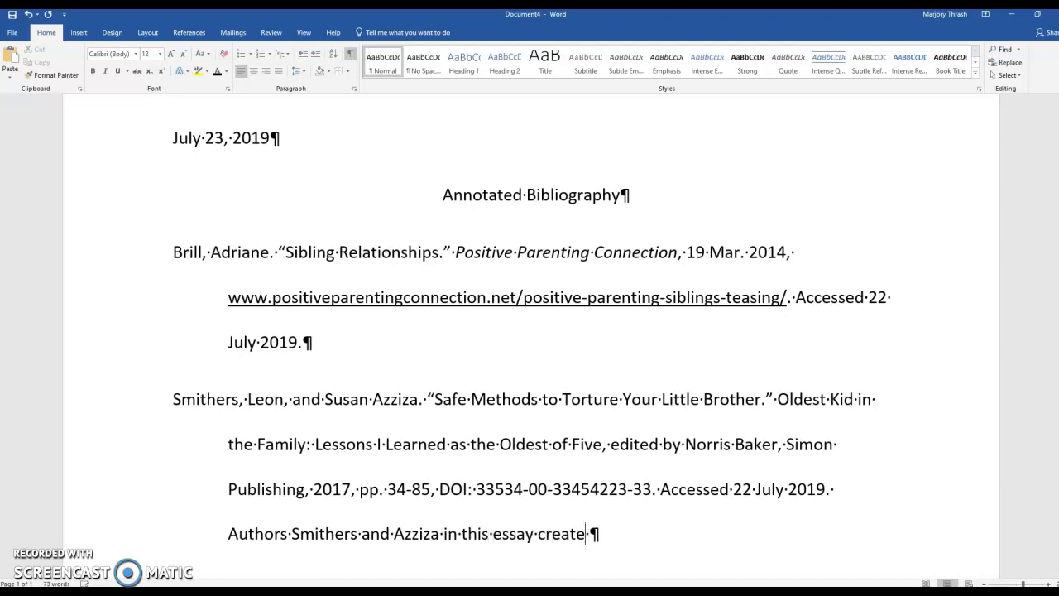
pyautogui.write('a mythical 1')
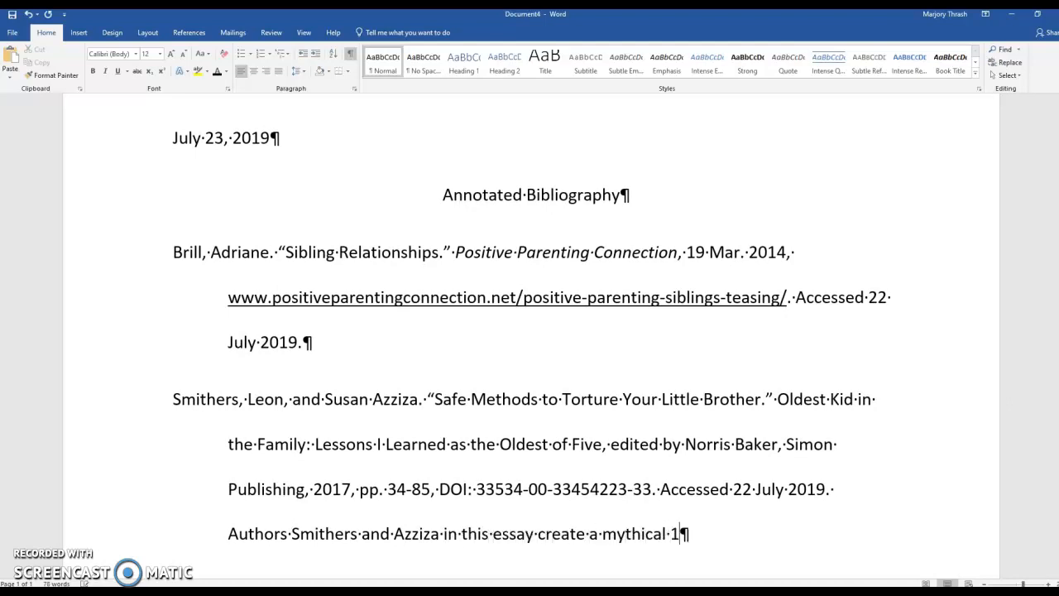
pyautogui.write('4 year o')
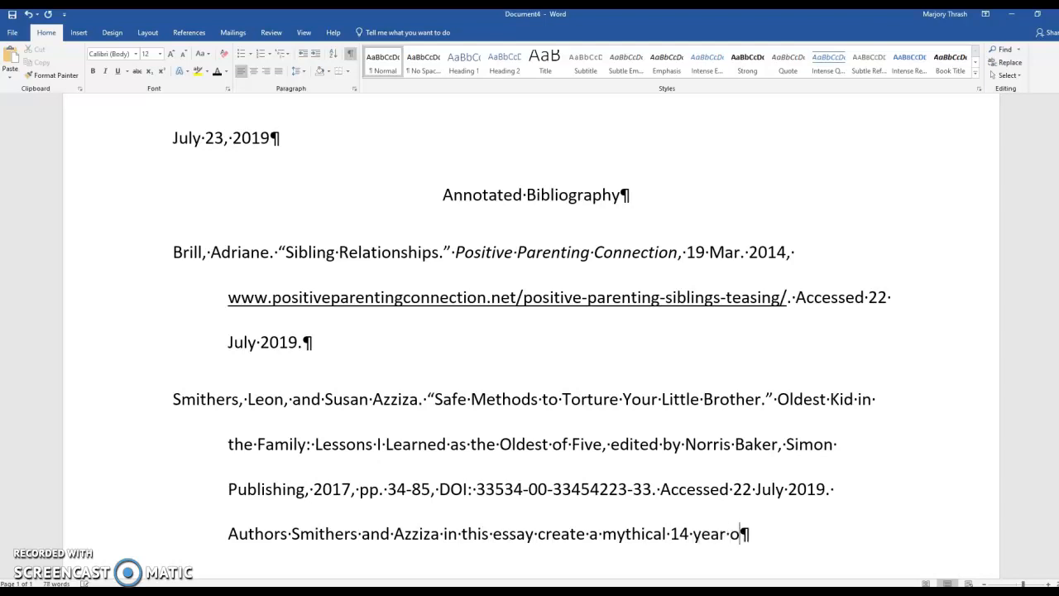
pyautogui.write('ld girl, who e')
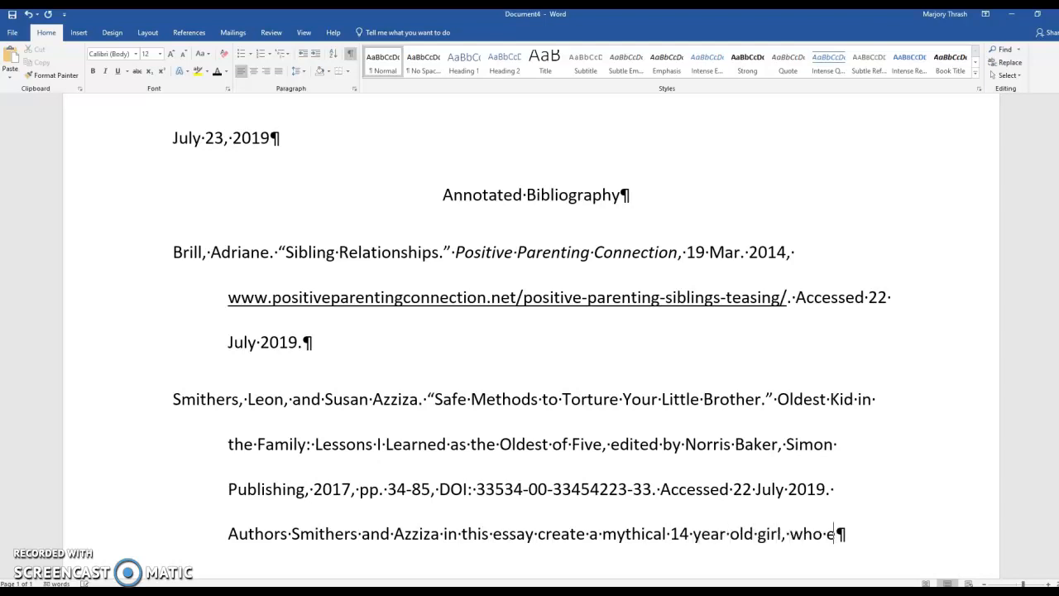
pyautogui.write('xecutes a plan')
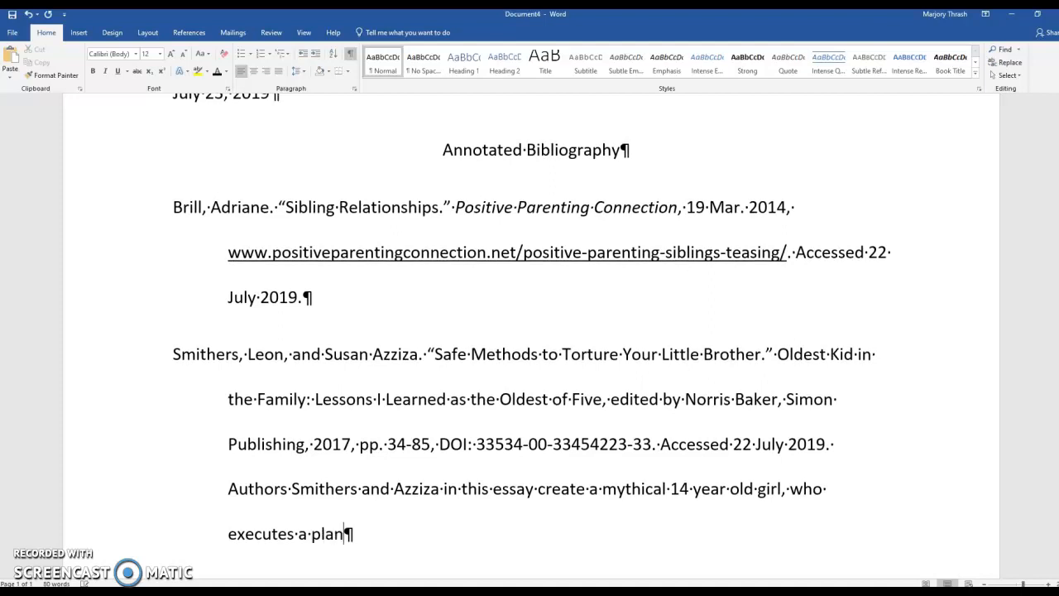
pyautogui.write(' to stop the little ')
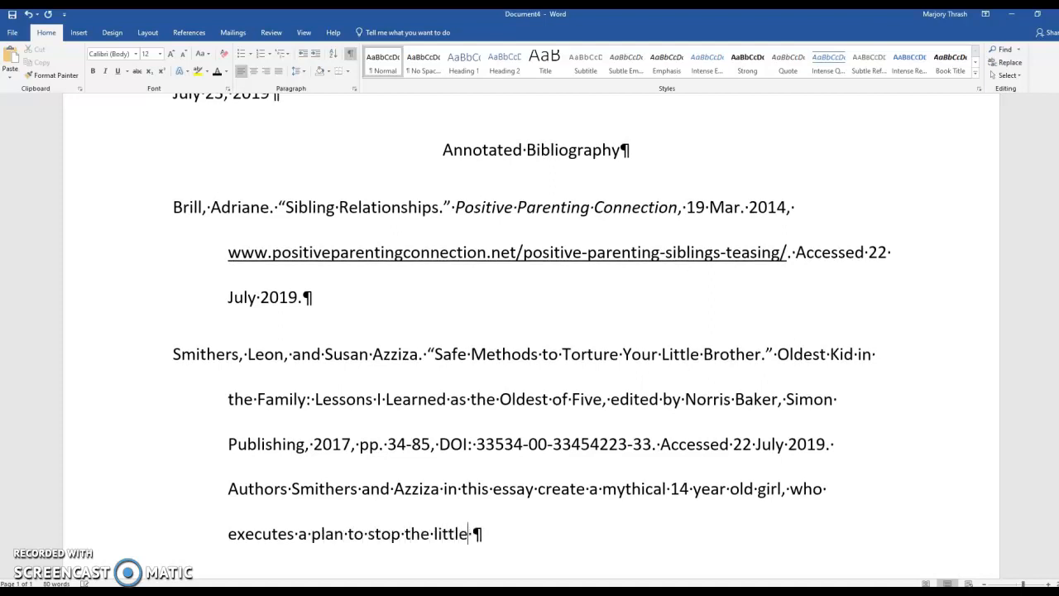
pyautogui.write('boy from rea')
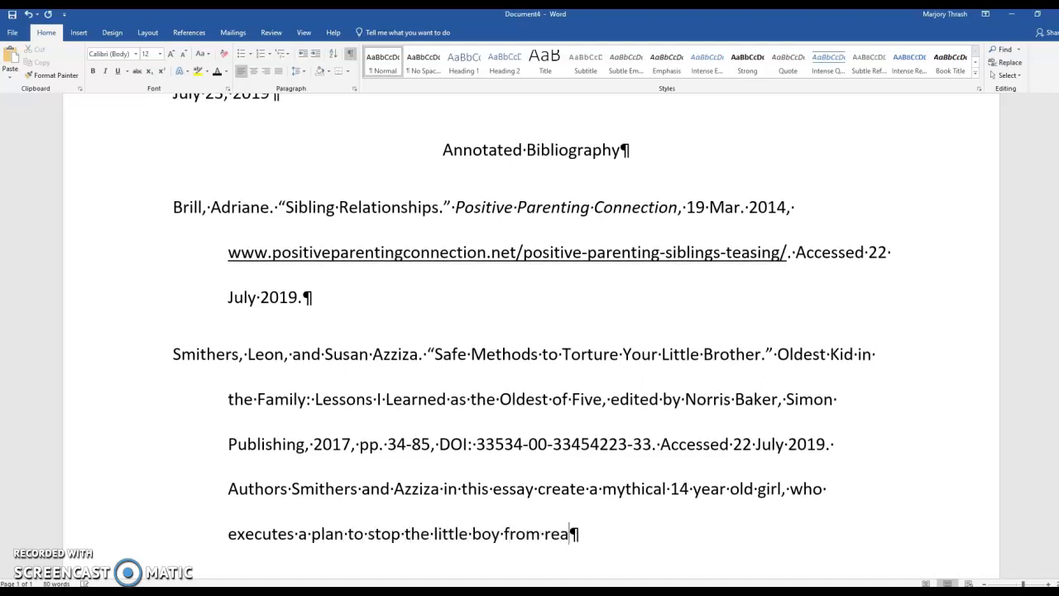
pyautogui.write('ding her d')
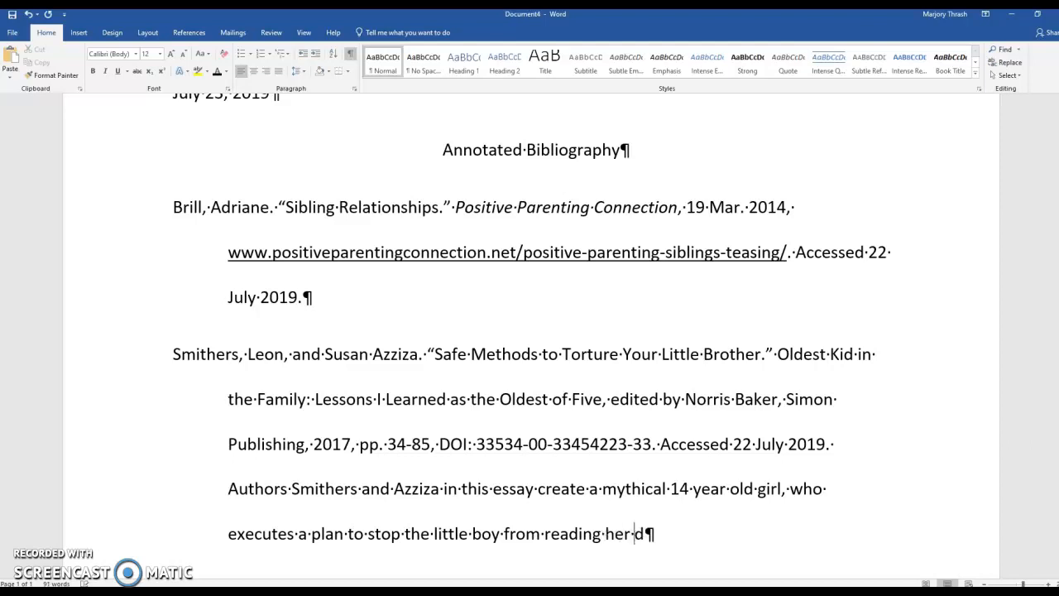
pyautogui.write('iary and list')
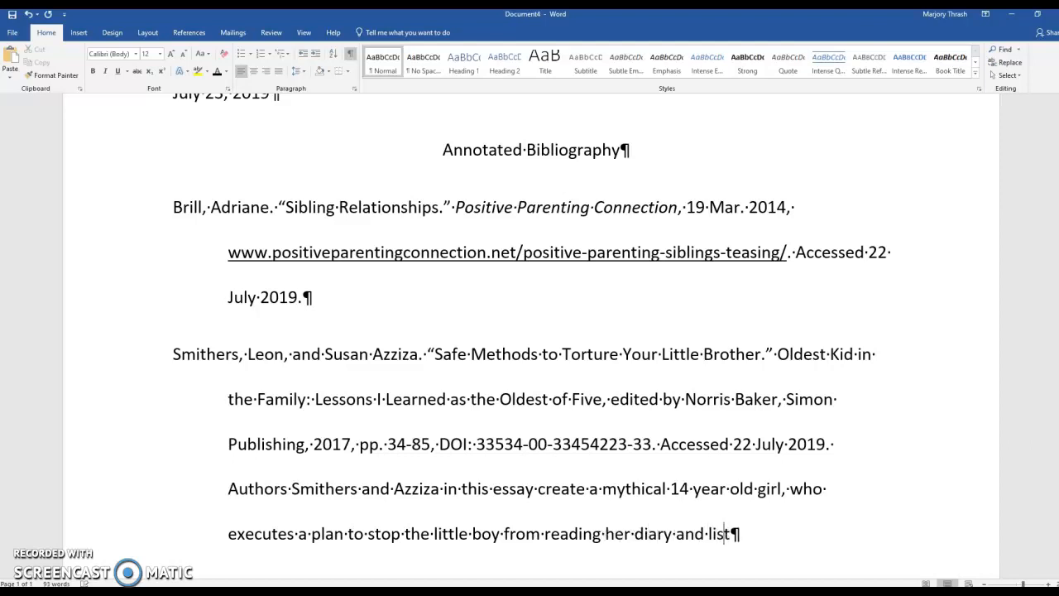
pyautogui.write('ening to her conve')
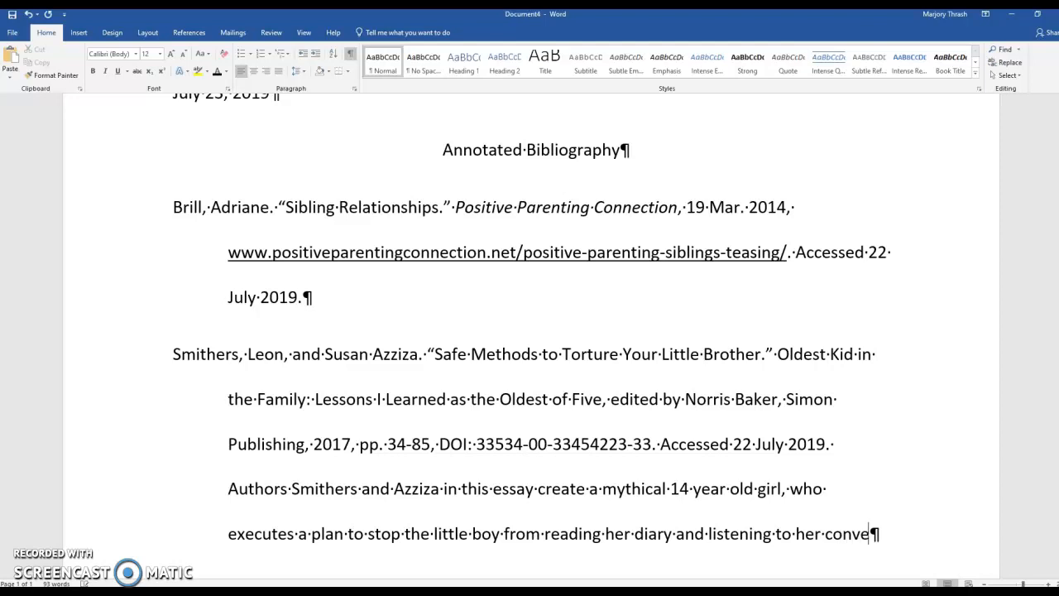
pyautogui.write('rsations.')
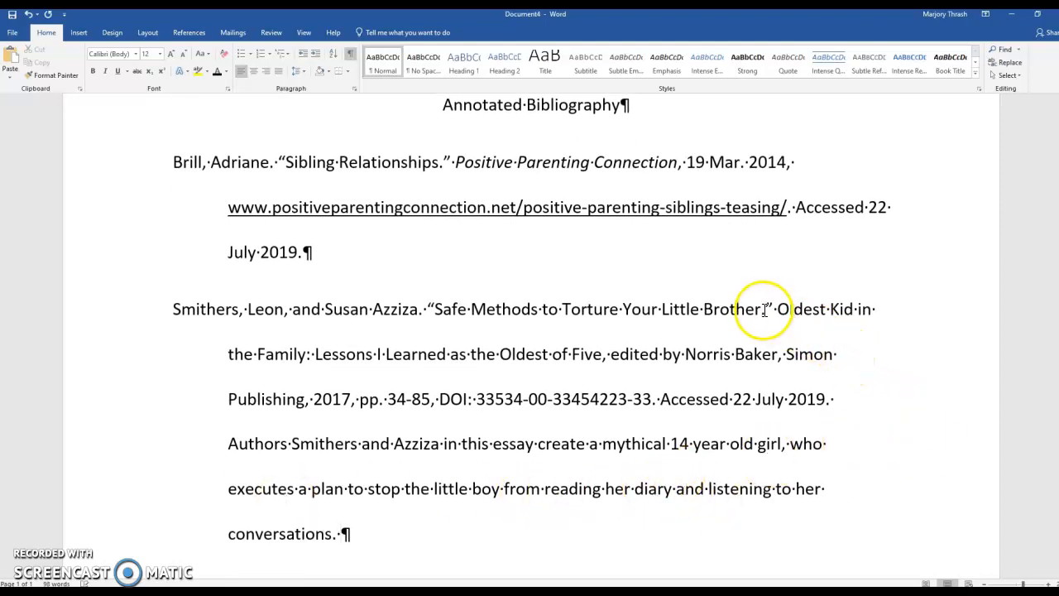
# Step: Italicize the second citation's book title 'Oldest Kid in the Family: Lessons I Learned as the Oldest of Five'
pyautogui.moveTo(776, 308); pyautogui.dragTo(603, 356)
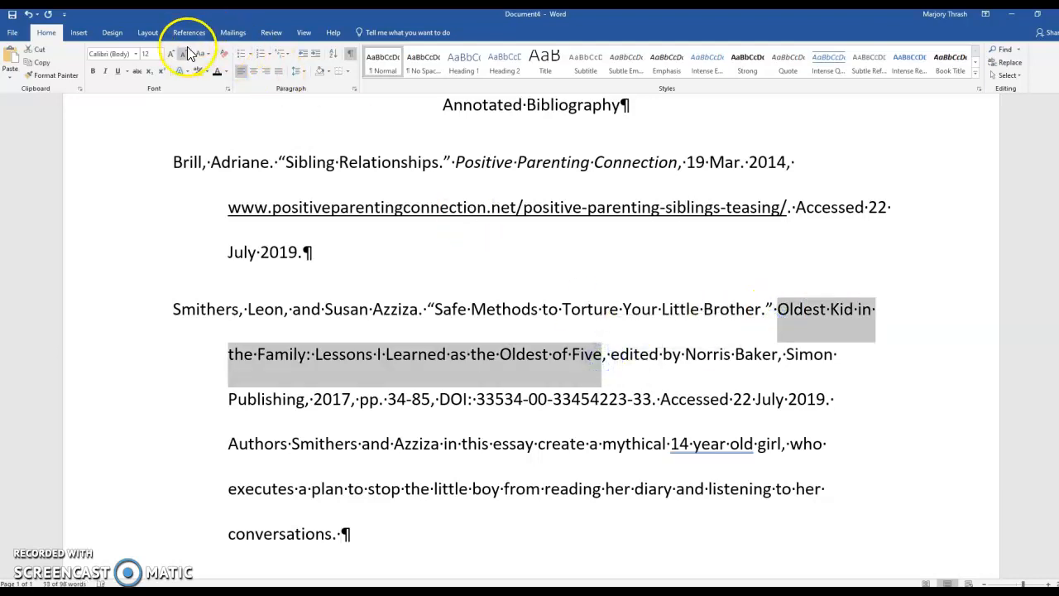
pyautogui.click(111, 74)
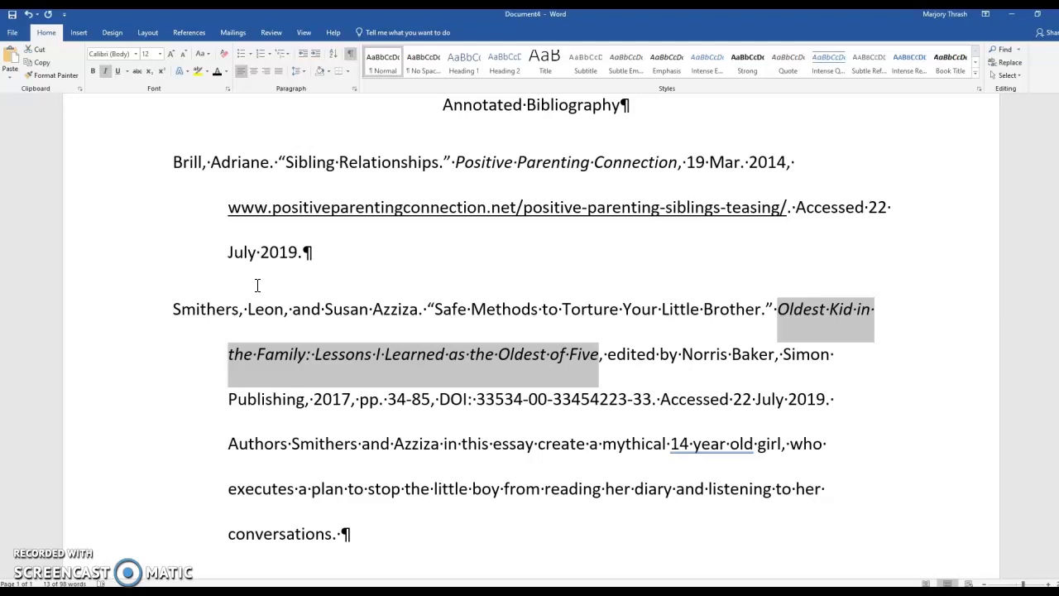
pyautogui.click(262, 280)
# Step: Accept the suggested correction to change '14 year old' to '14-year-old' in the annotation
pyautogui.rightClick(726, 445)
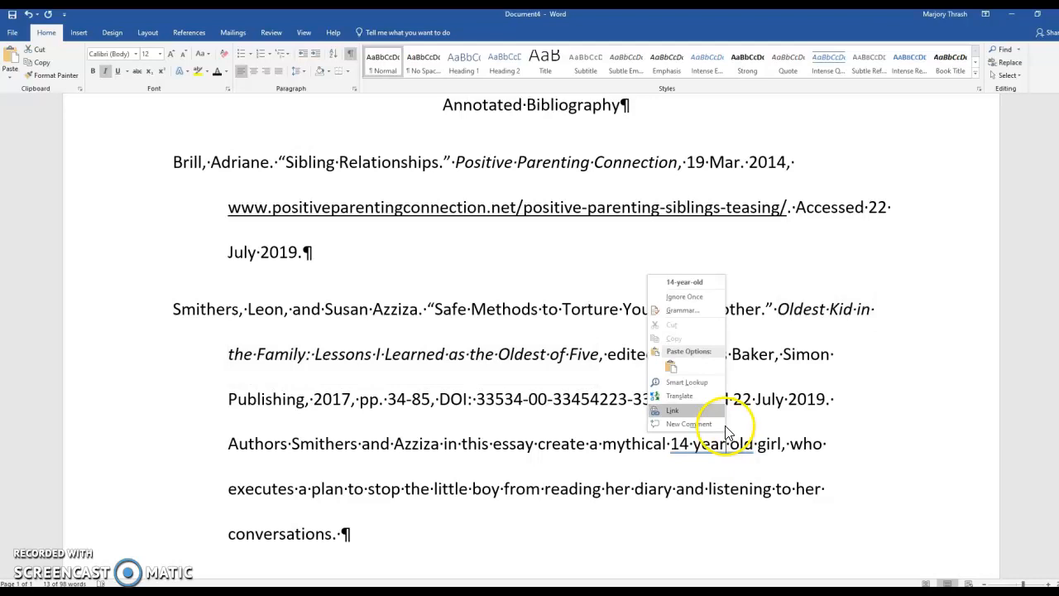
pyautogui.click(680, 281)
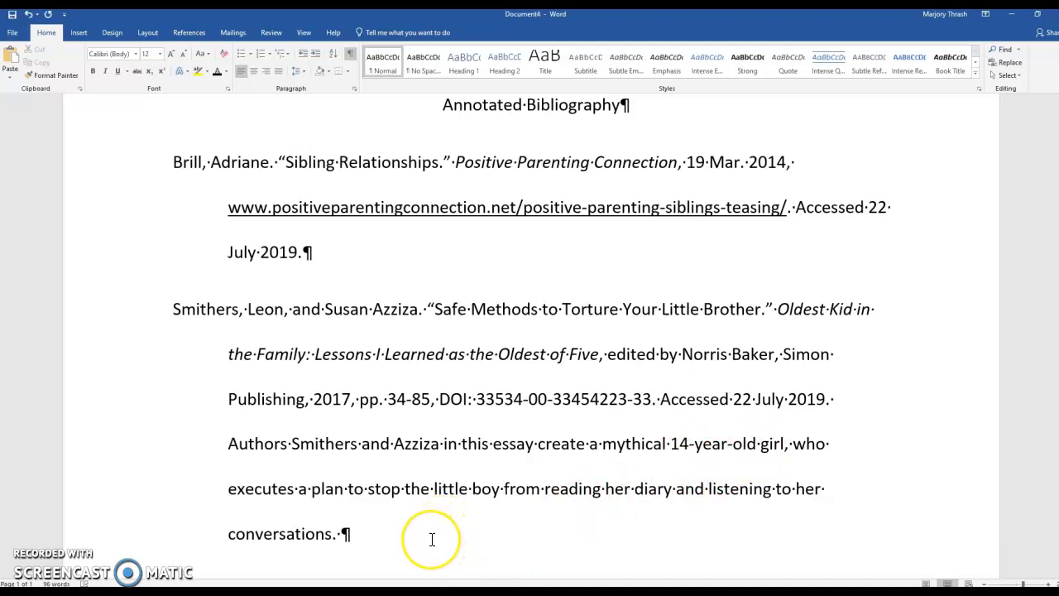
pyautogui.scroll(-10, 431, 540)
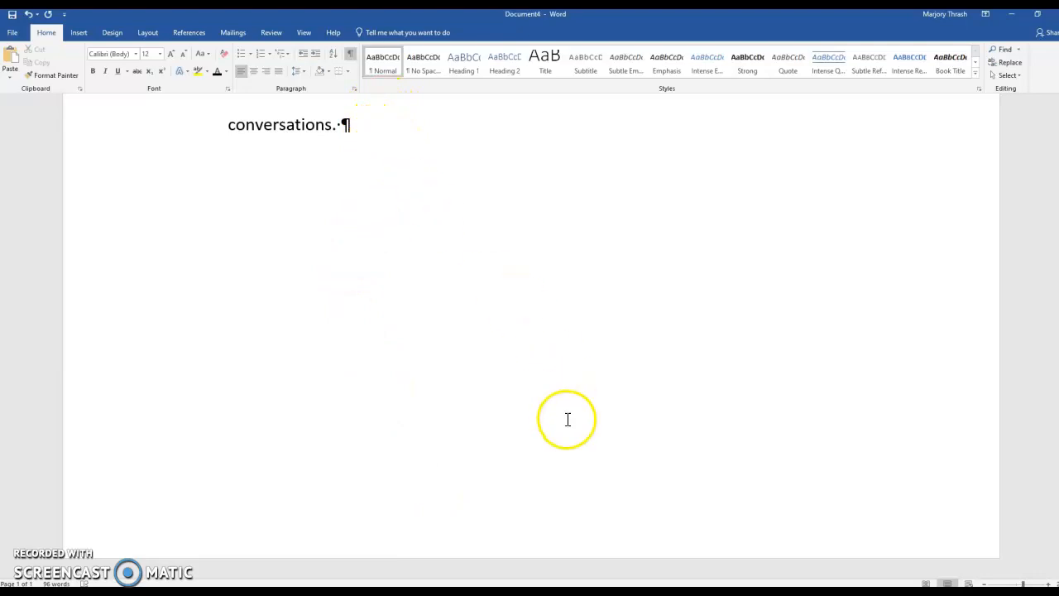
pyautogui.scroll(15, 737, 435)
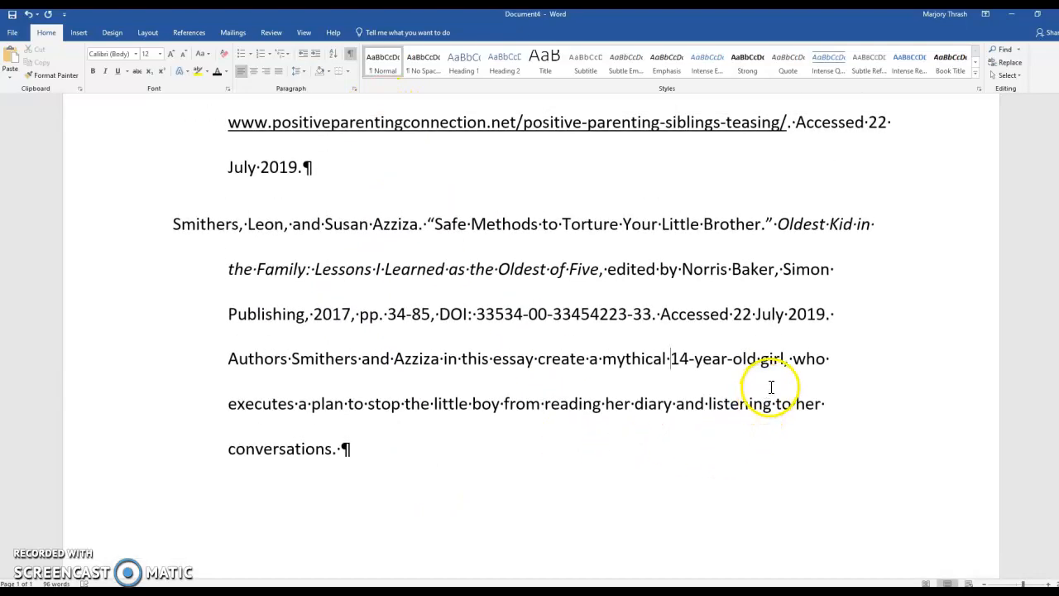